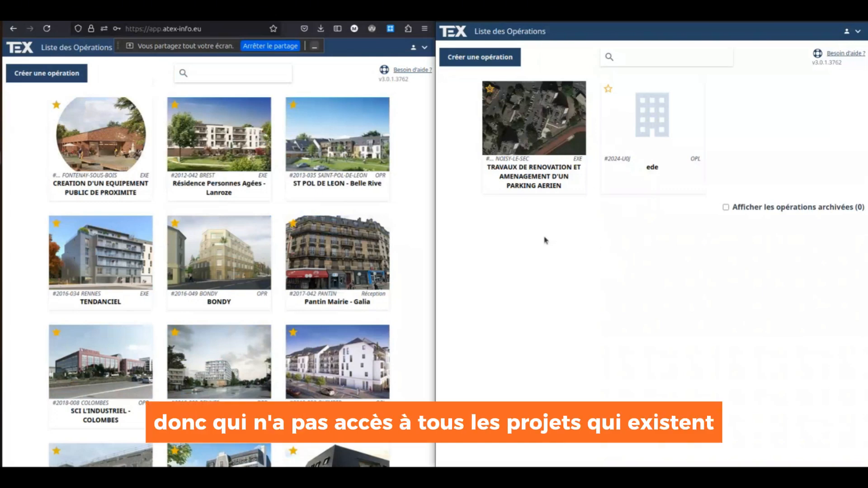
- Search operations for 'sass' and open the SCCV CHATEAUNEUF SUR CHARENTE SASSOU dashboard
click(243, 71)
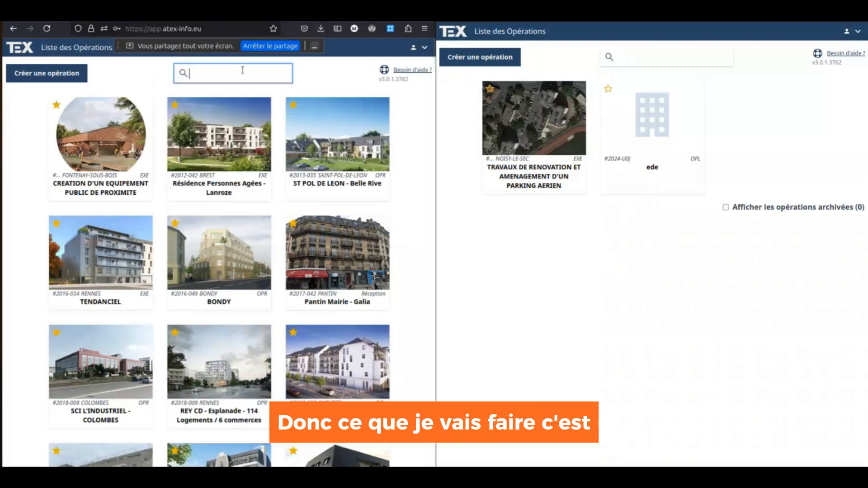
text(sass)
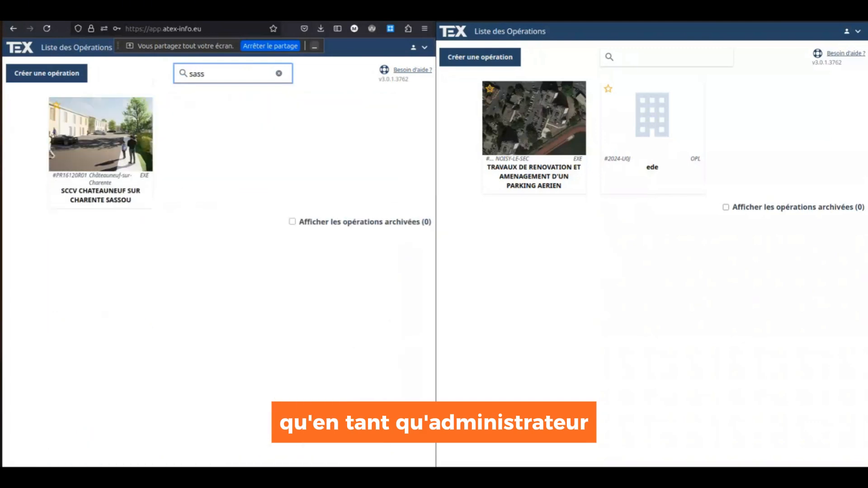
click(114, 144)
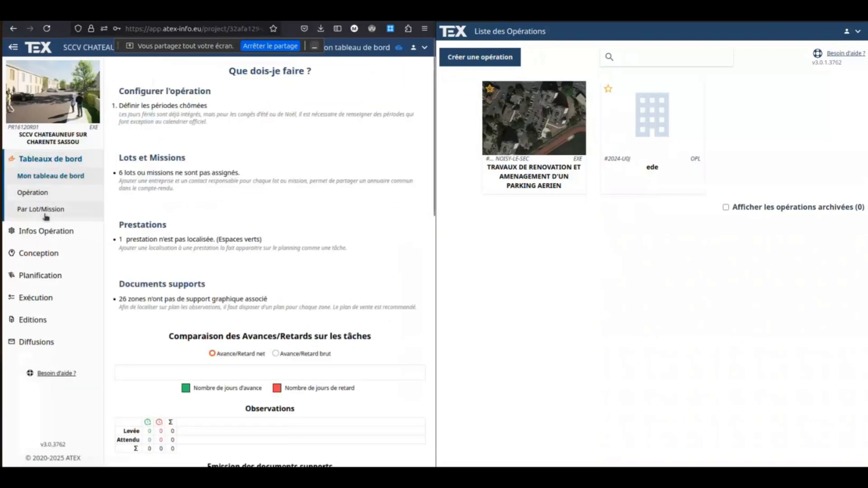
- Open lot 002 Gros oeuvre from Infos Opération > Lots et Missions and show its contact choices
click(44, 230)
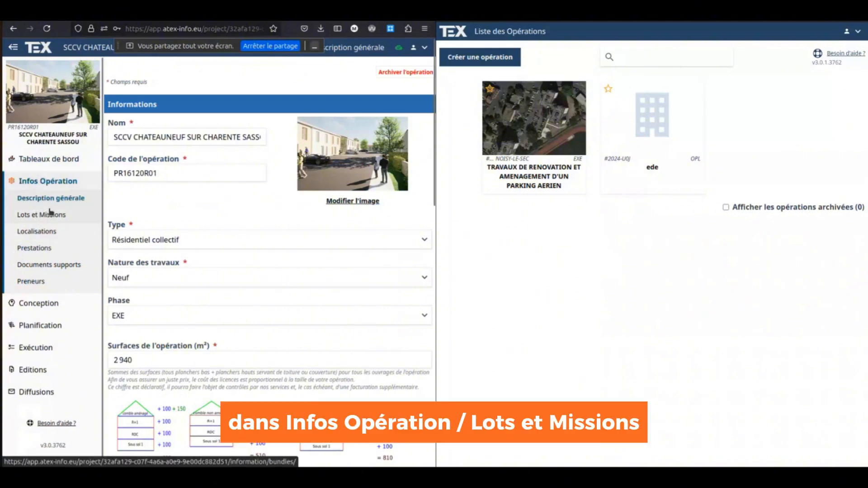
click(51, 215)
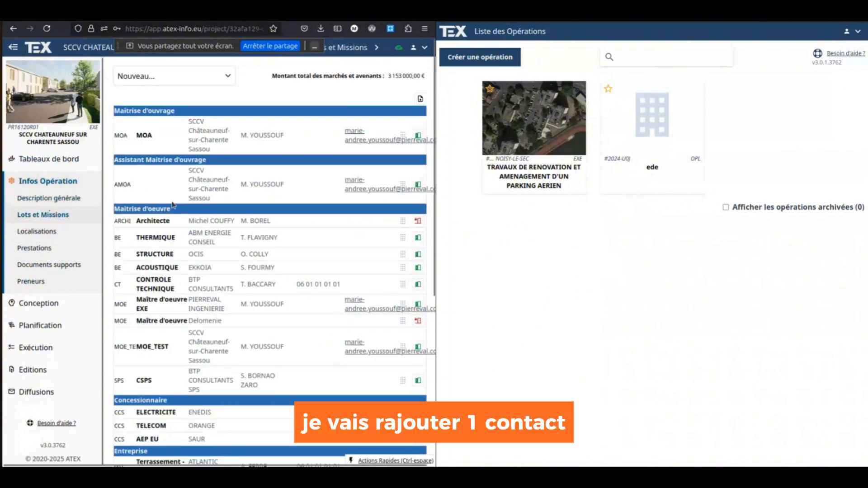
scroll(168, 181, down, 2)
scroll(163, 152, down, 3)
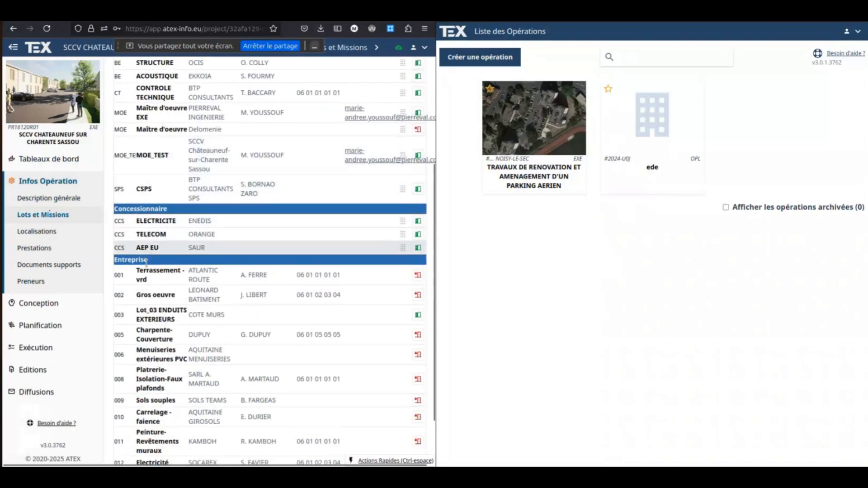
click(150, 297)
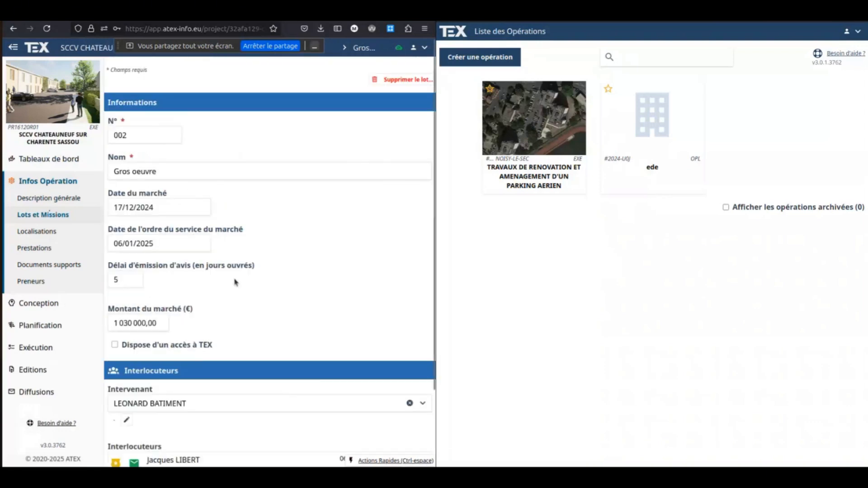
scroll(239, 306, down, 1)
click(159, 425)
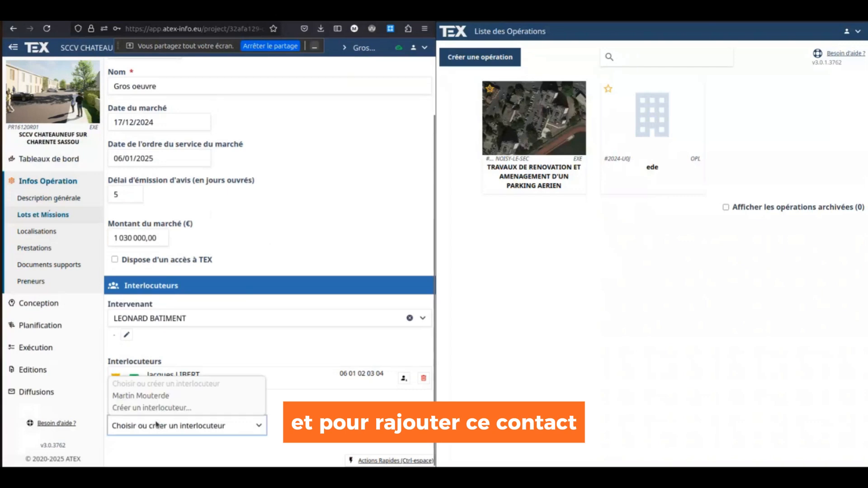
- Choose Créer un interlocuteur and enter the contact's last name, first name and corrected e-mail address
click(155, 409)
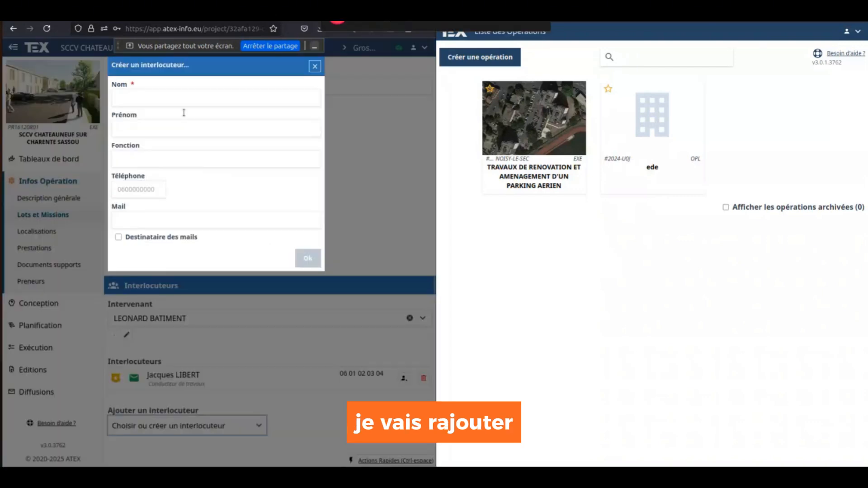
click(179, 97)
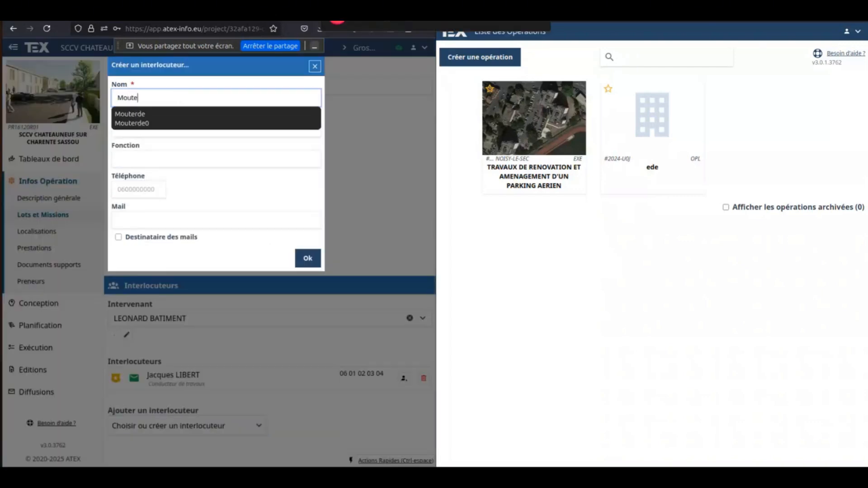
key(Tab)
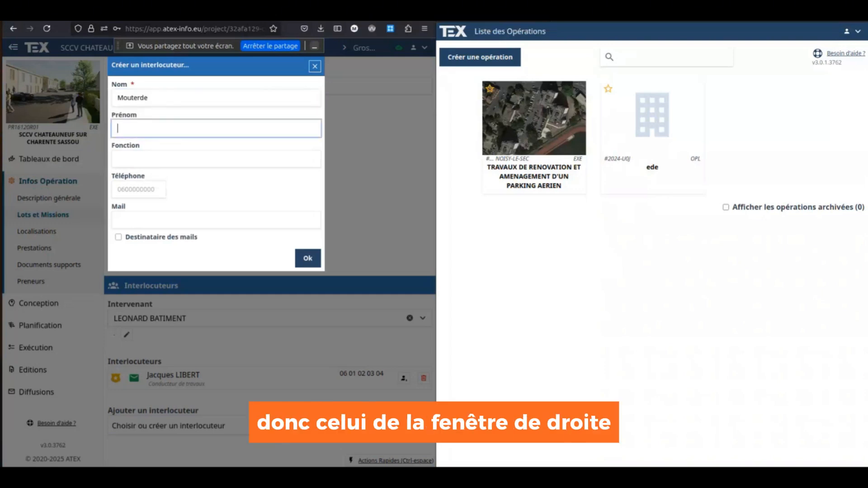
key(Tab)
key(Tab)
key(Tab)
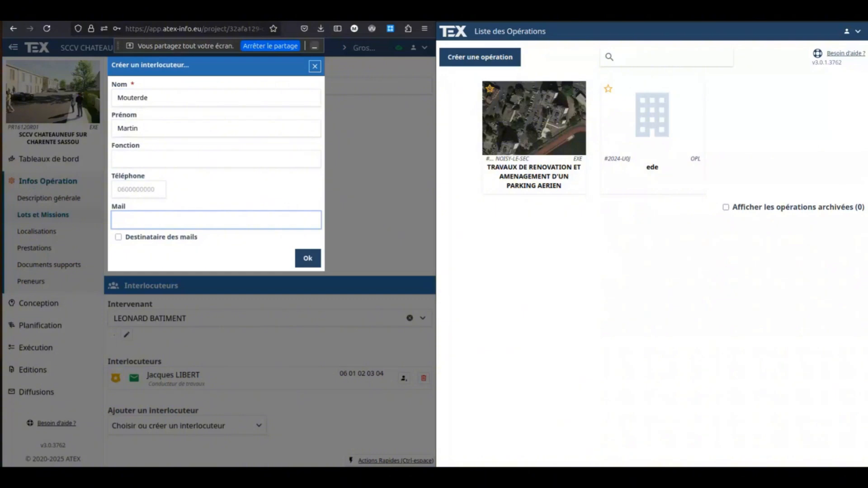
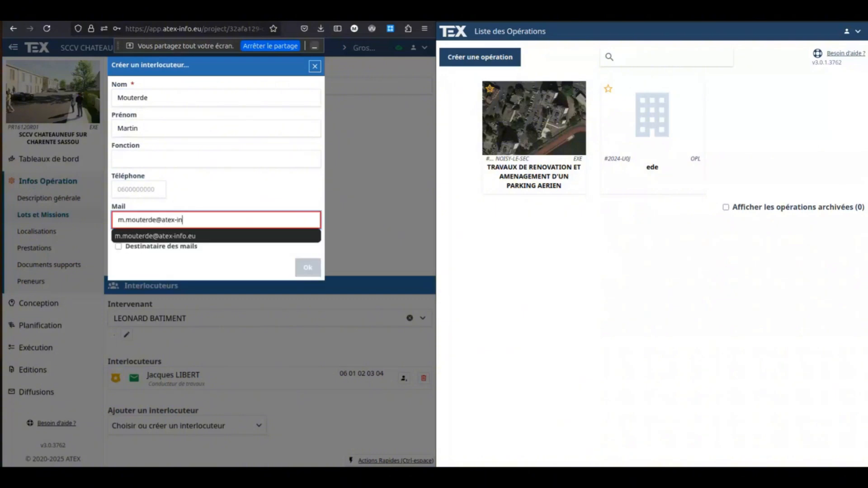
key(Left)
key(BackSpace)
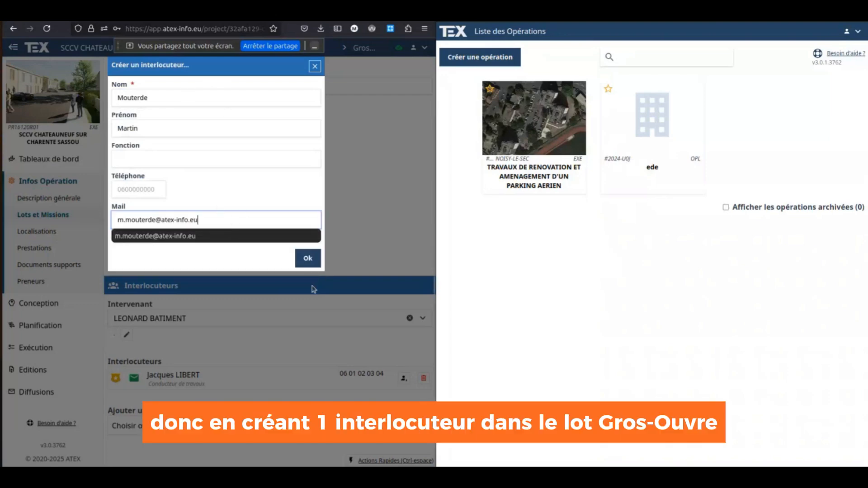
- Confirm the new contact and enable 'Dispose d'un accès à TEX' for the Gros oeuvre lot
click(308, 258)
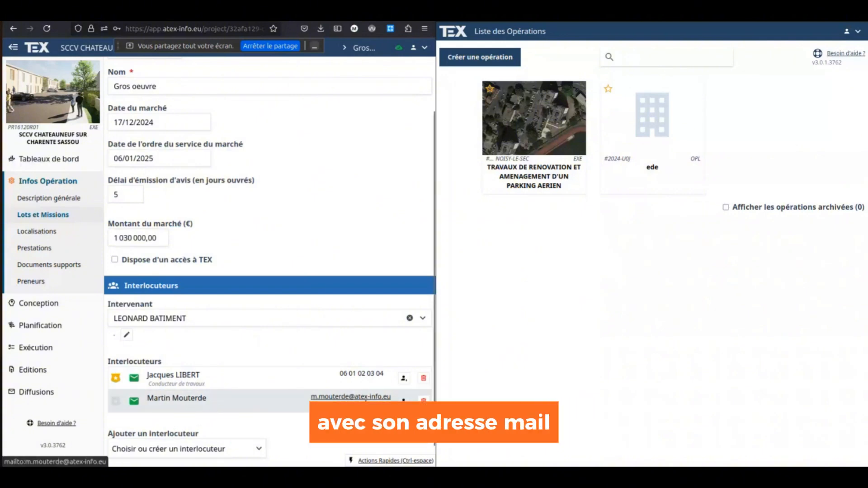
click(164, 262)
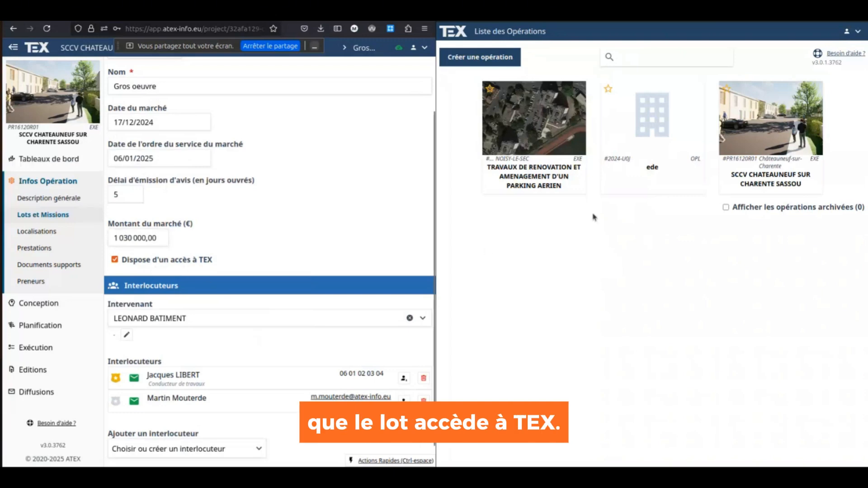
- In the second window, open SCCV Chateauneuf's Suivi par lot/mission for 002 Gros oeuvre
click(770, 135)
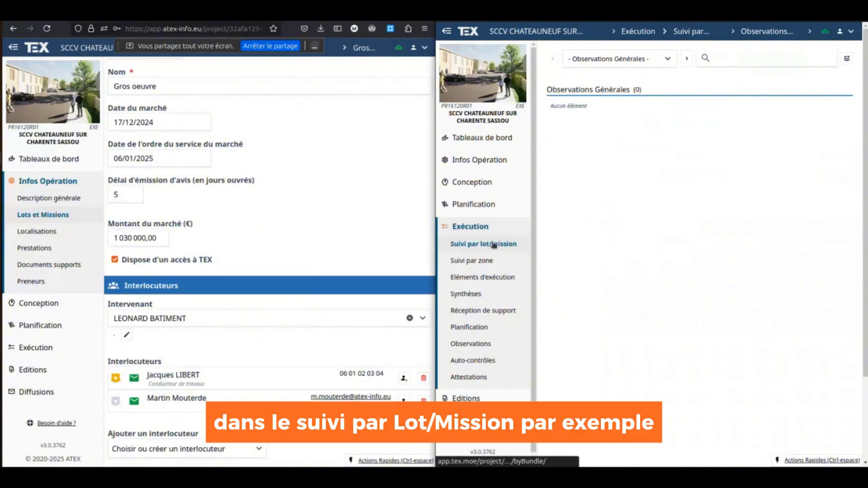
click(665, 61)
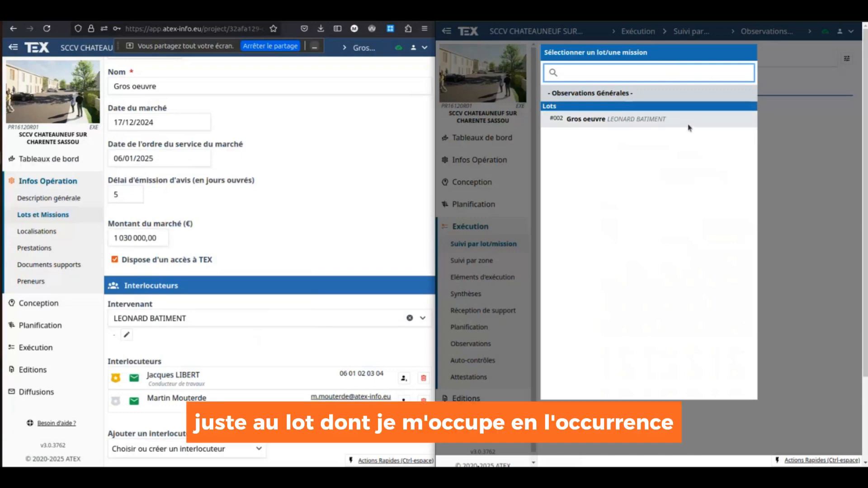
click(633, 119)
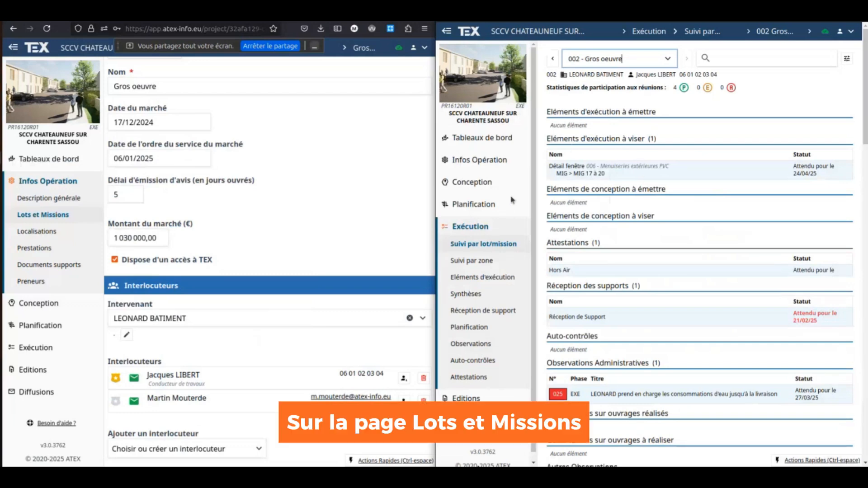
scroll(665, 203, down, 10)
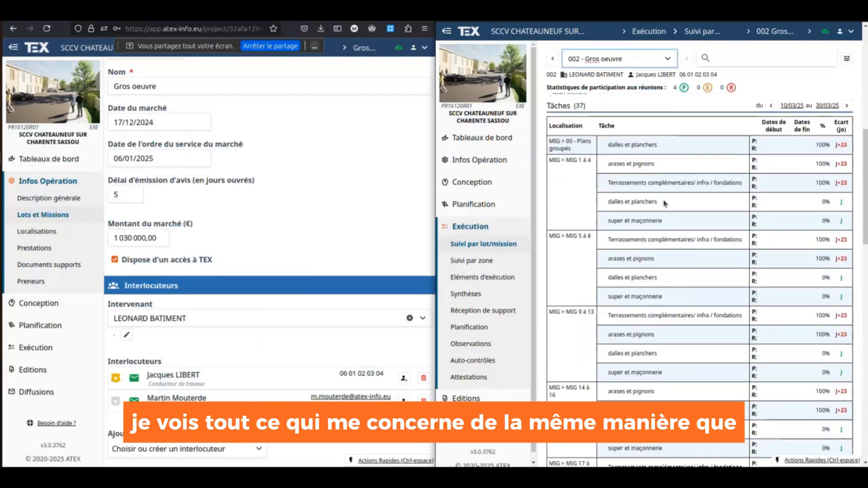
scroll(665, 203, up, 10)
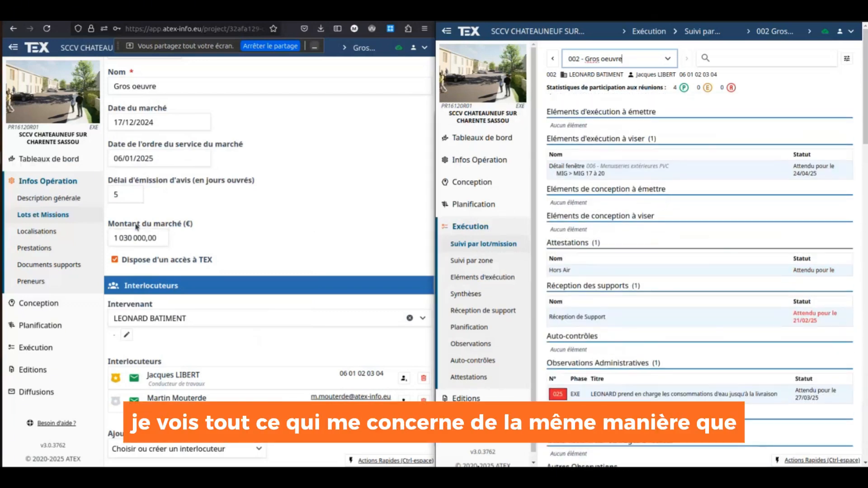
click(37, 348)
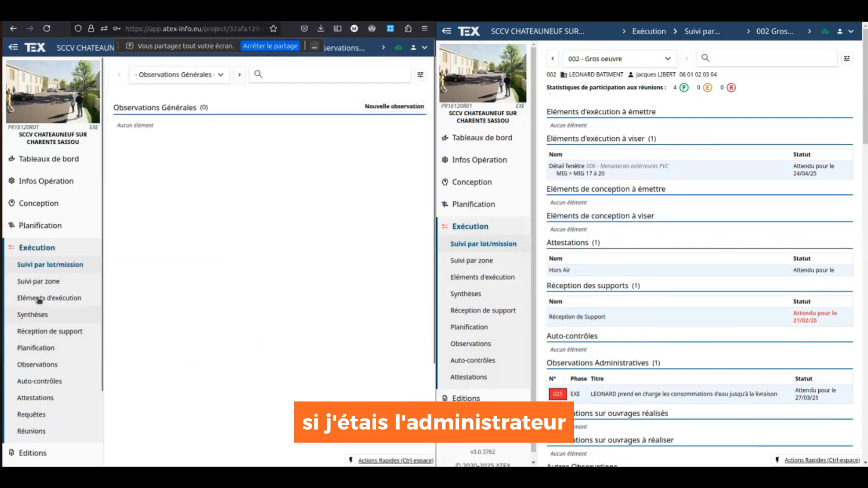
click(221, 75)
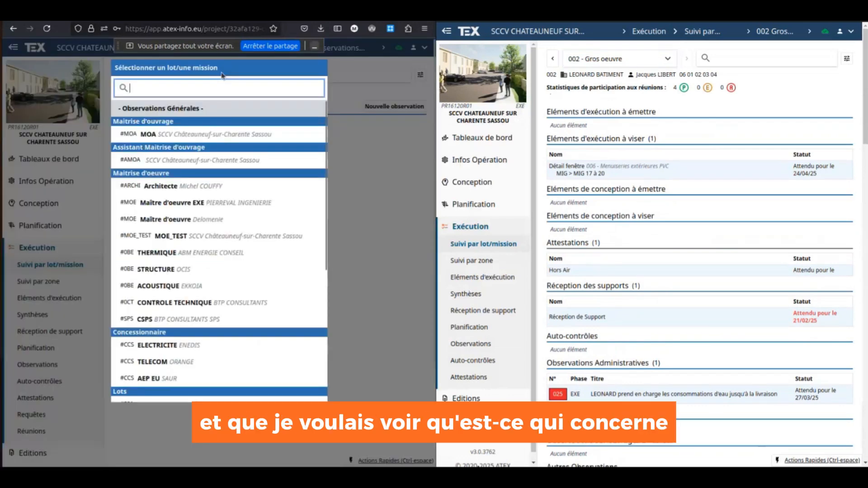
text(gr)
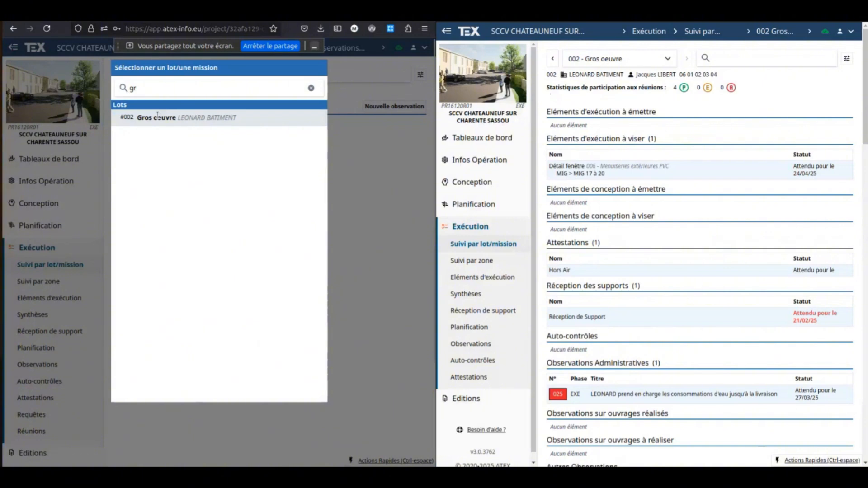
click(159, 118)
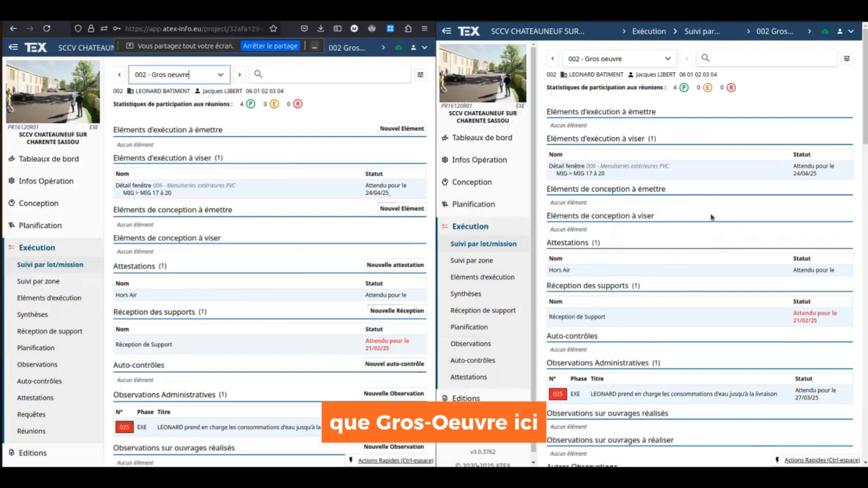
scroll(711, 217, down, 6)
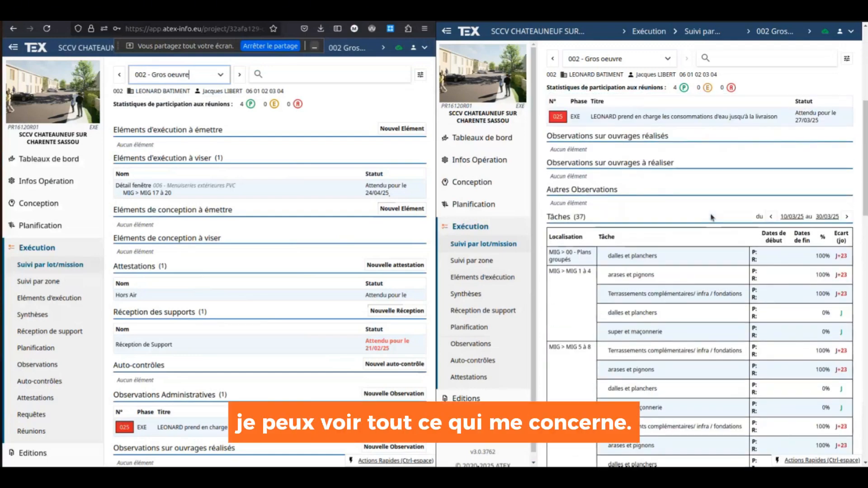
scroll(712, 217, up, 8)
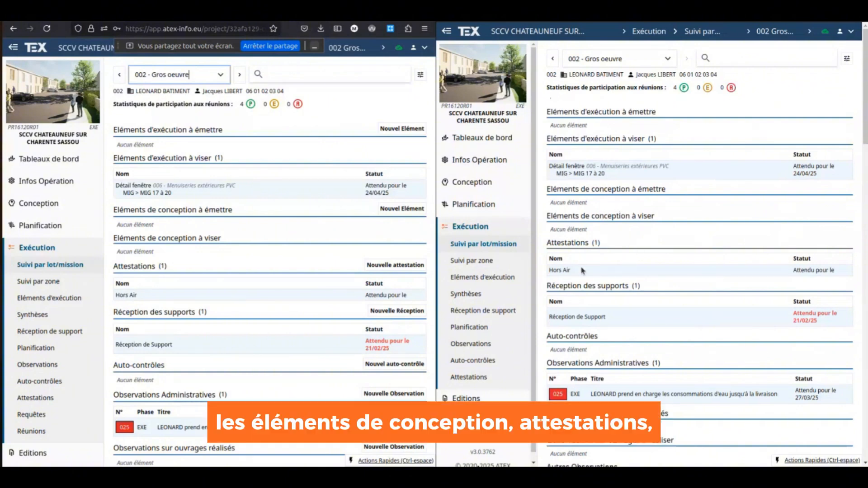
scroll(683, 290, down, 1)
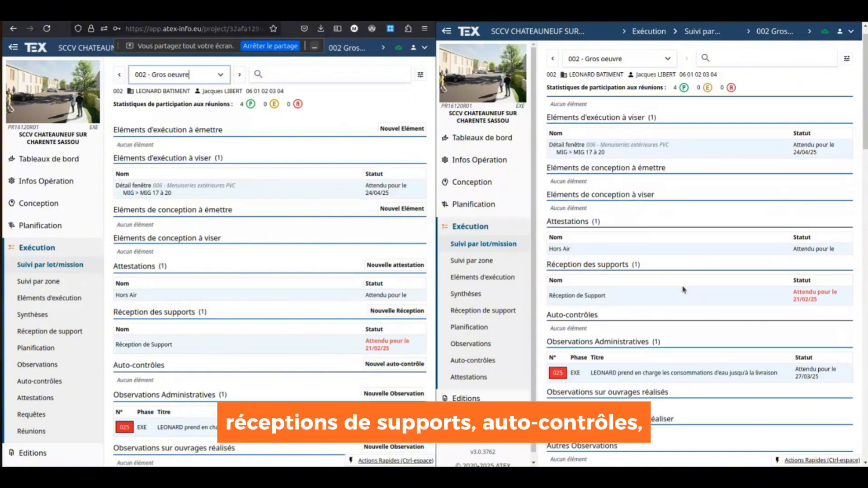
scroll(684, 290, down, 4)
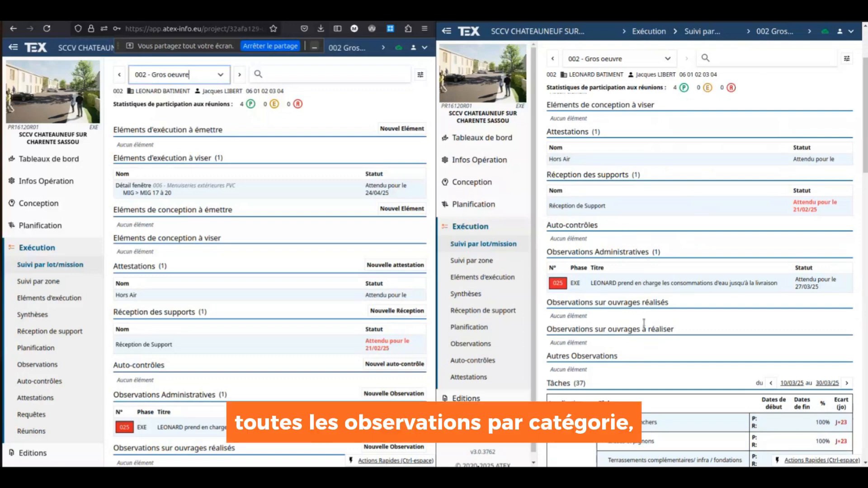
scroll(639, 354, down, 7)
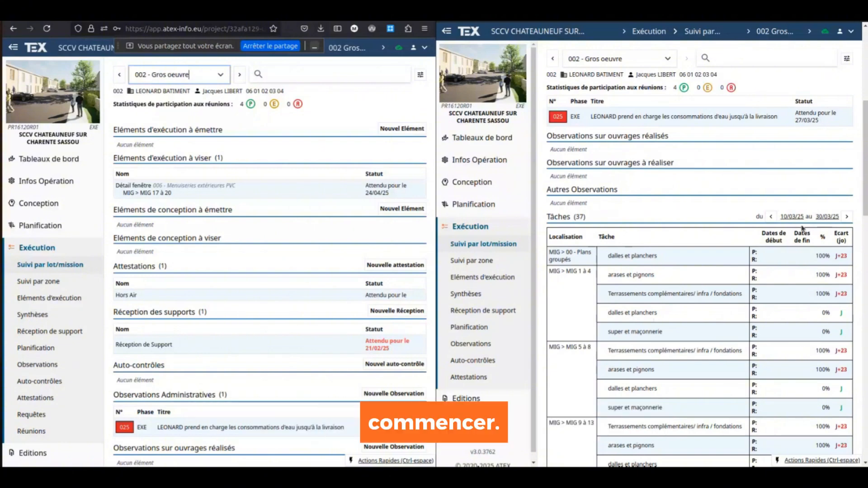
scroll(803, 229, up, 6)
scroll(149, 247, down, 4)
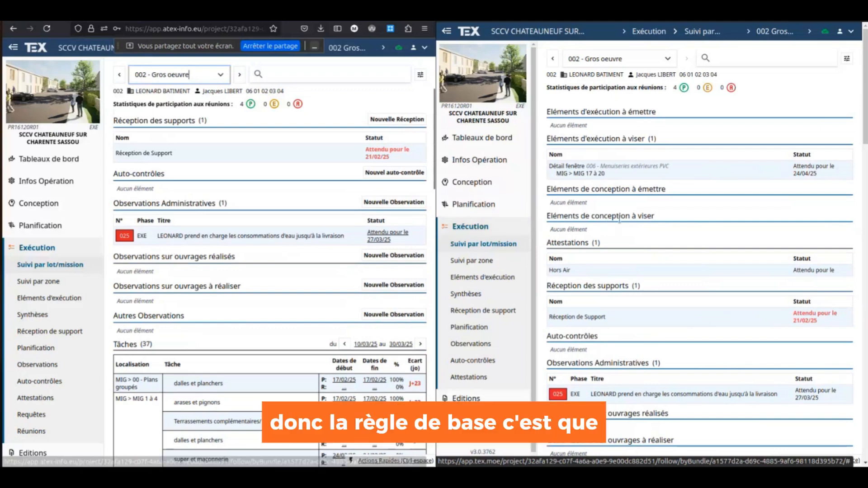
scroll(653, 227, down, 1)
scroll(654, 227, down, 3)
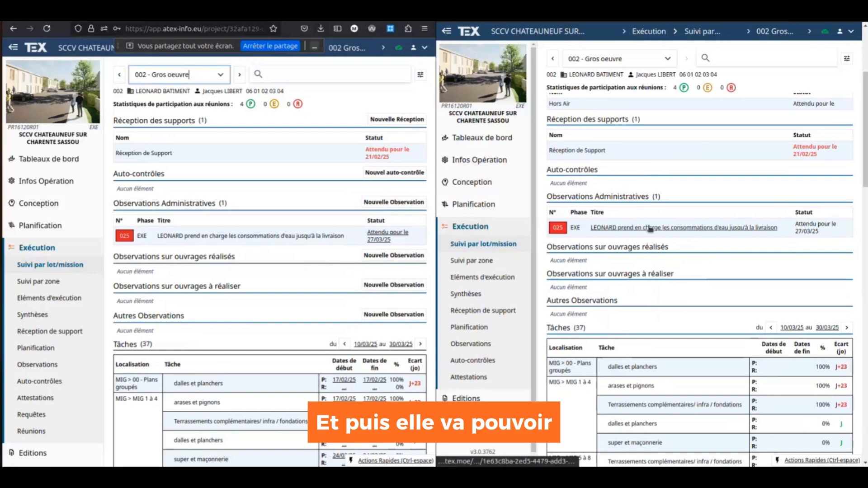
- View water-consumption observation 025 in the right window and open its edit form on the left
click(653, 227)
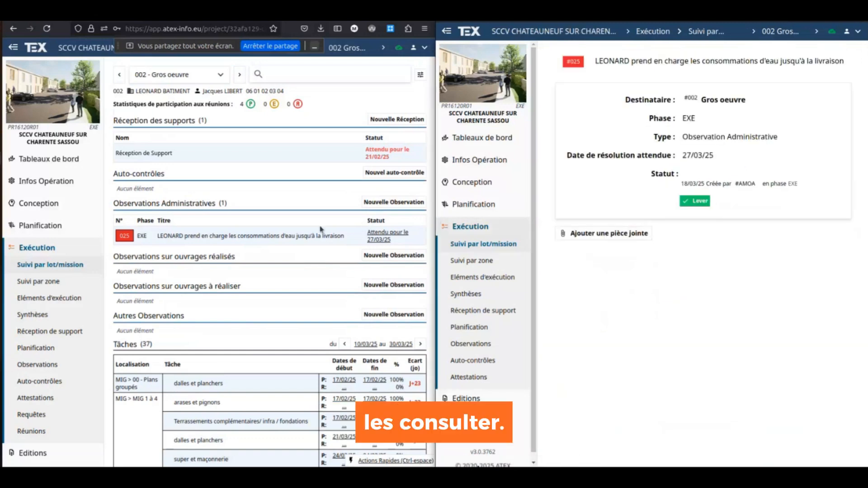
click(222, 237)
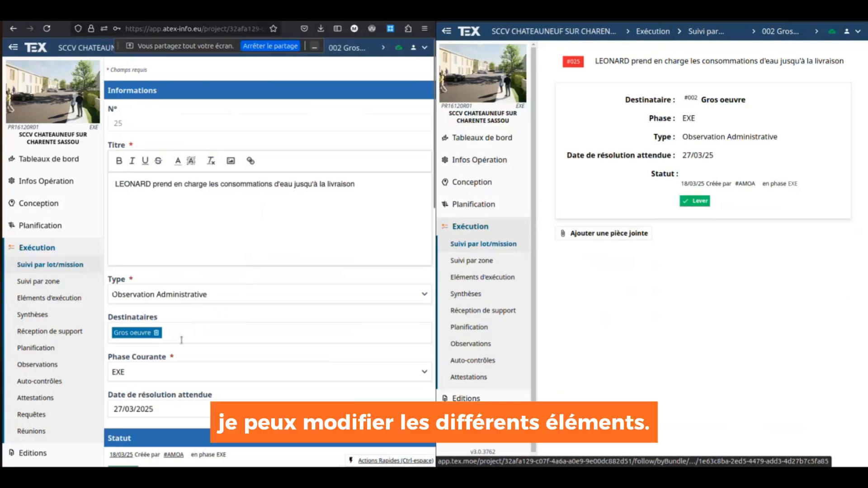
scroll(212, 348, down, 4)
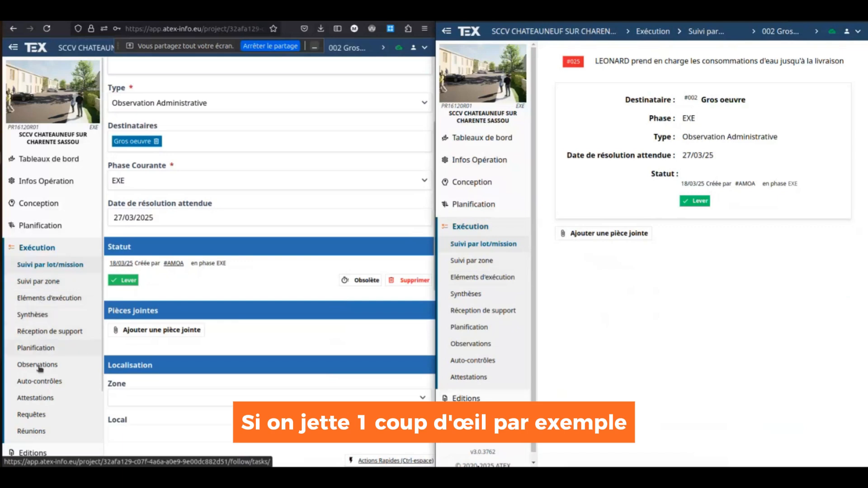
- Filter execution elements to issuer 002 - Gros oeuvre, including clos and à venir elements
click(47, 299)
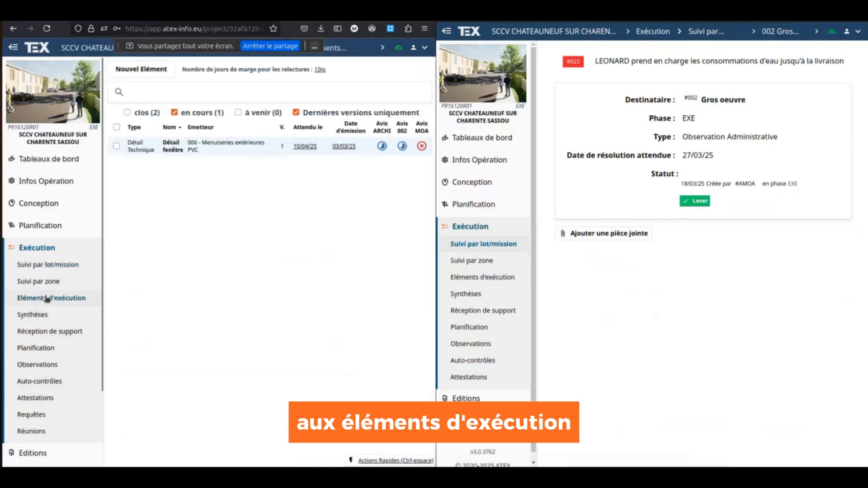
click(147, 88)
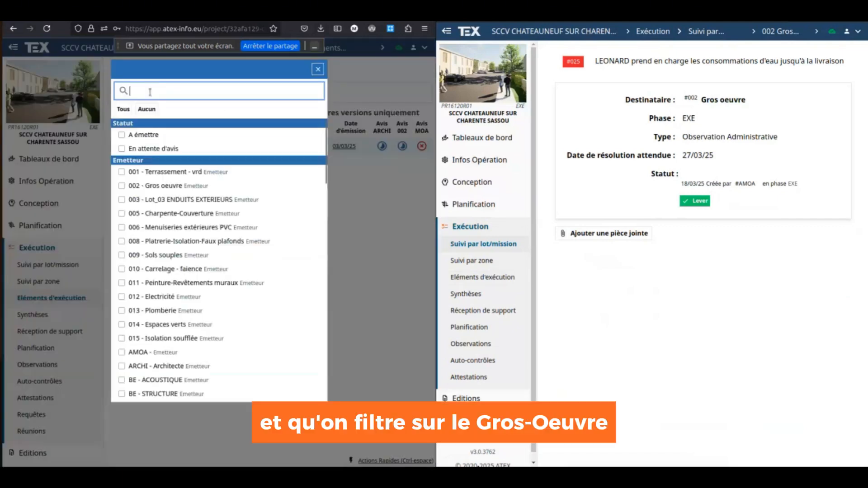
text(gr)
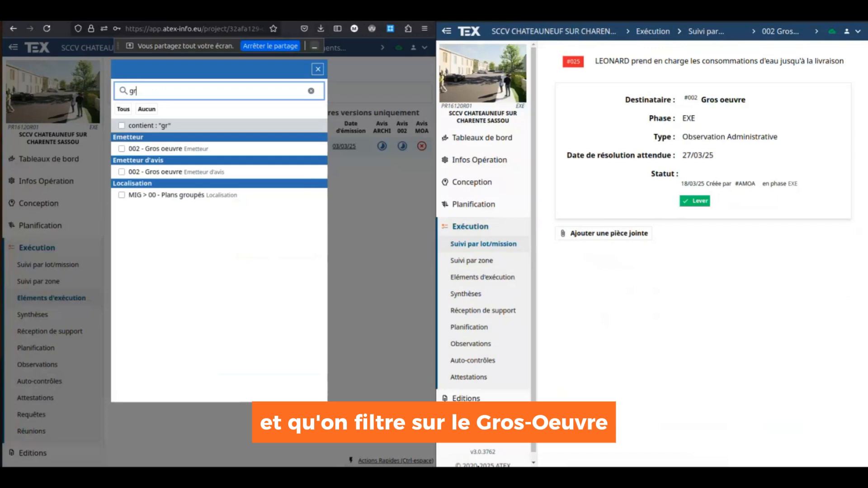
click(156, 150)
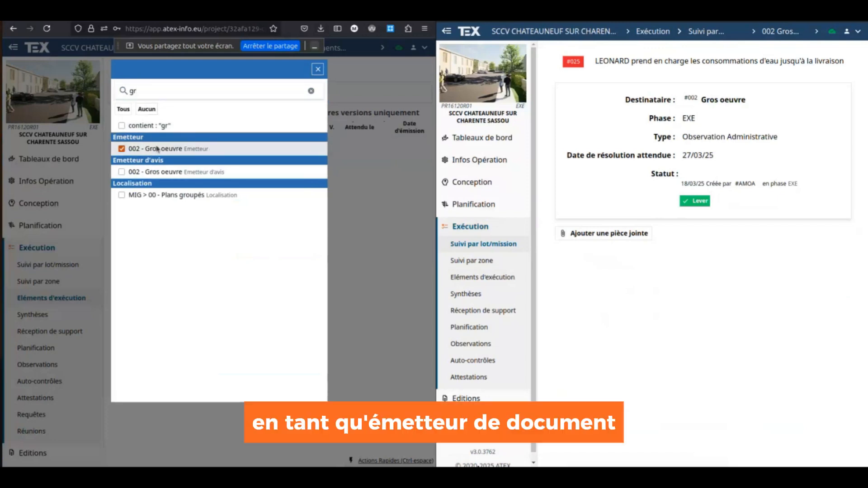
click(378, 229)
click(138, 116)
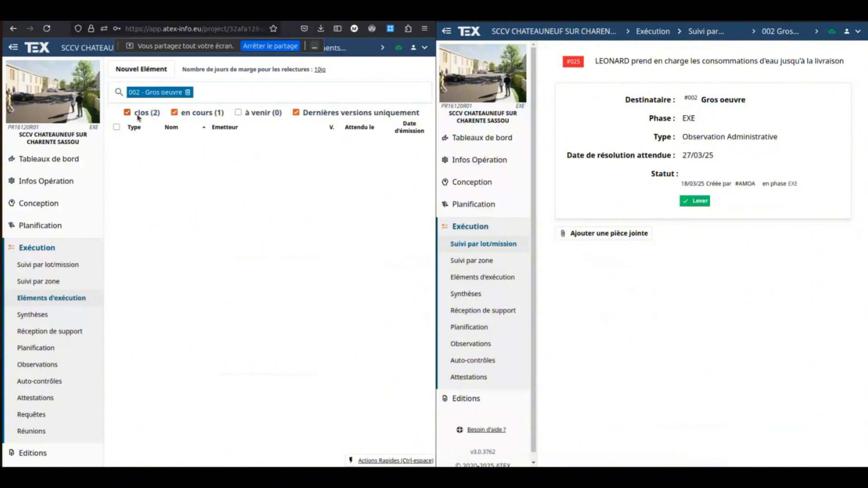
click(274, 114)
- Create 'Element du gros oeuvre' as a Fiche Technique issued by 002 - Gros oeuvre
click(164, 70)
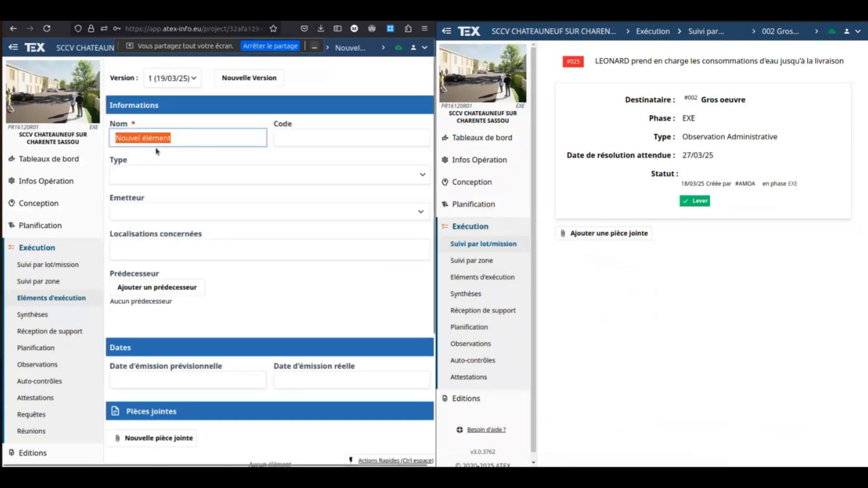
drag(200, 141, 91, 115)
text(Eleme)
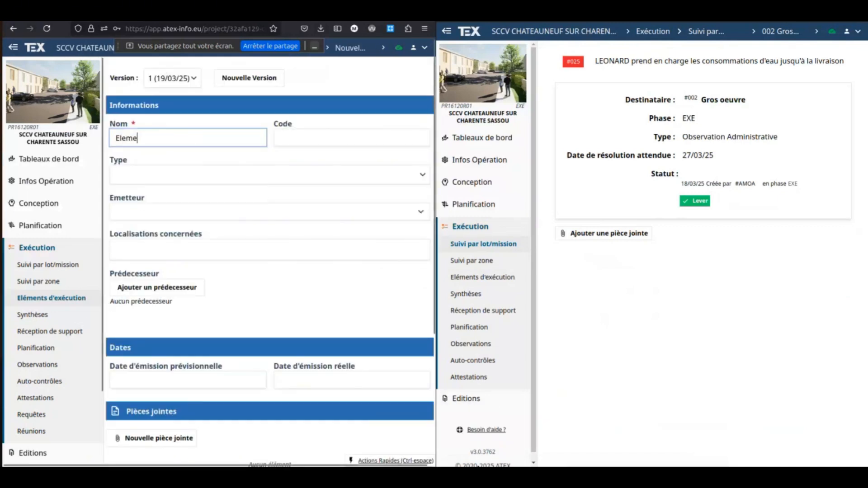
text(nt du gros oeuvr)
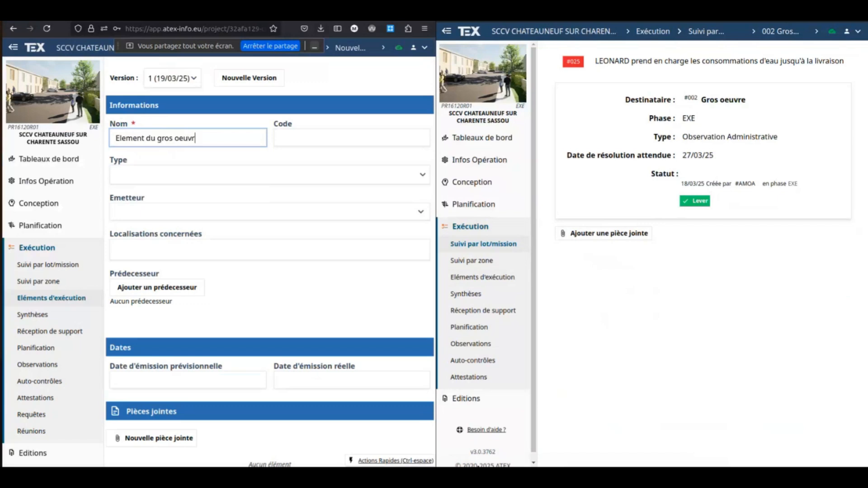
text(e)
click(140, 175)
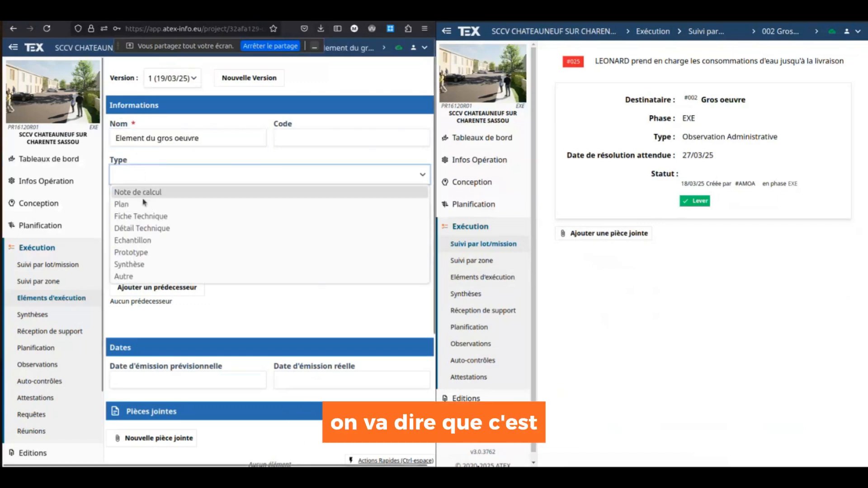
click(144, 203)
click(143, 176)
click(143, 214)
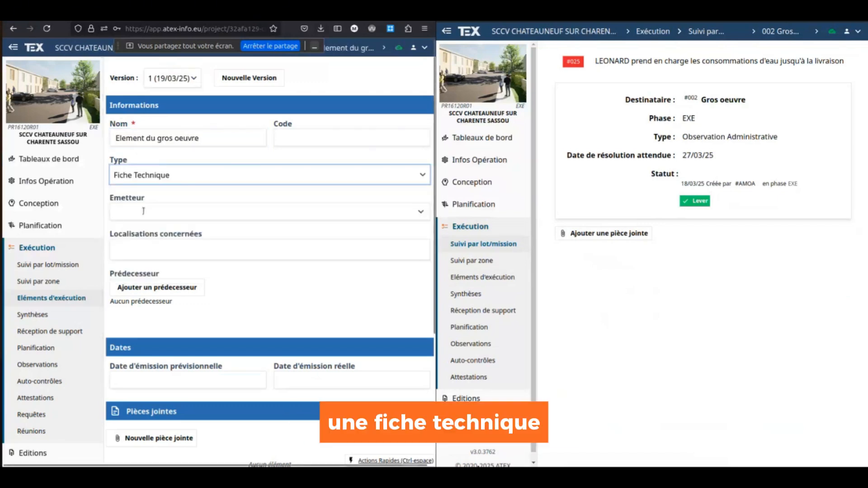
click(144, 211)
text(gr)
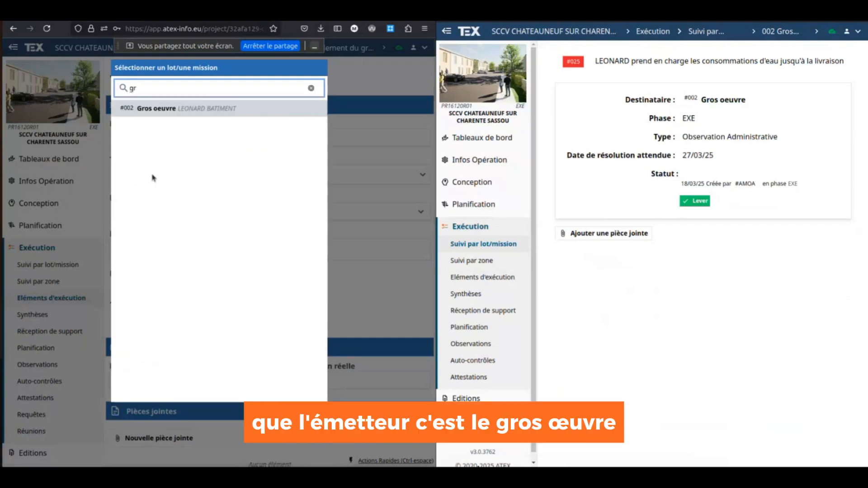
click(181, 109)
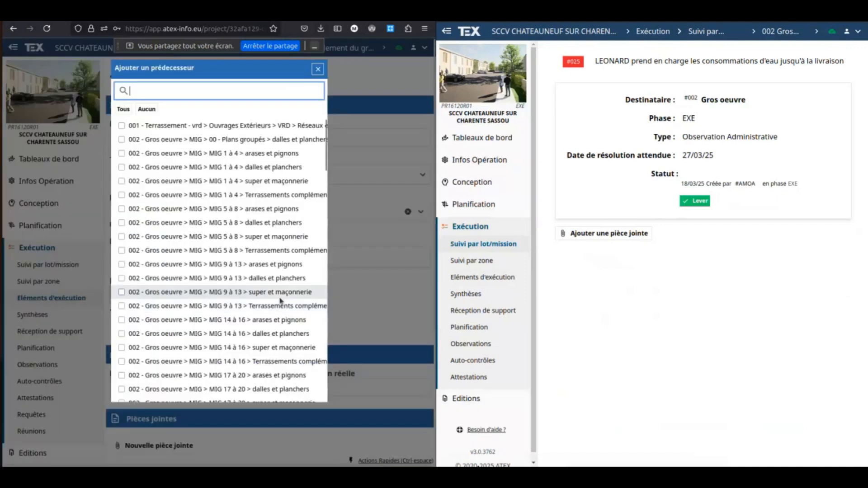
- Return to the Gros oeuvre lot follow-up page
scroll(360, 303, down, 2)
click(360, 303)
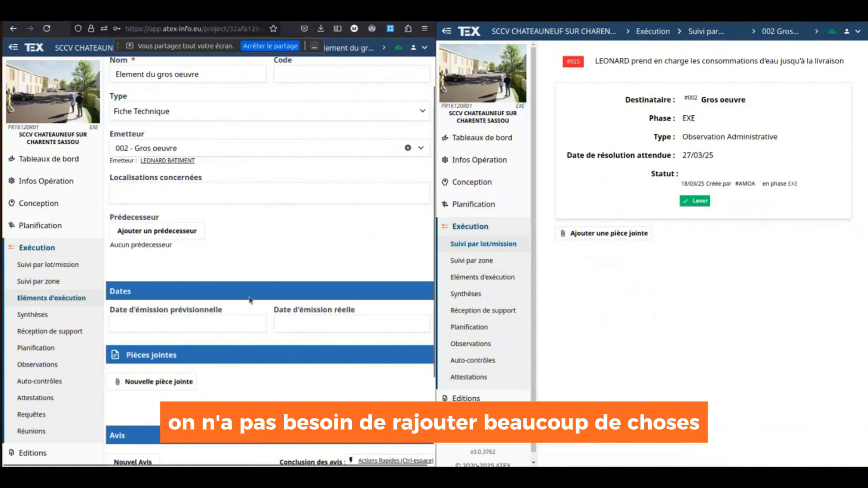
scroll(244, 303, down, 3)
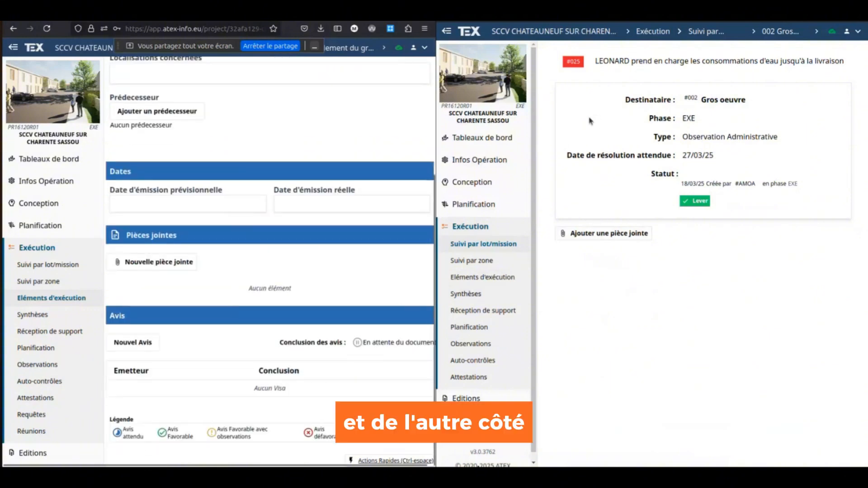
click(490, 245)
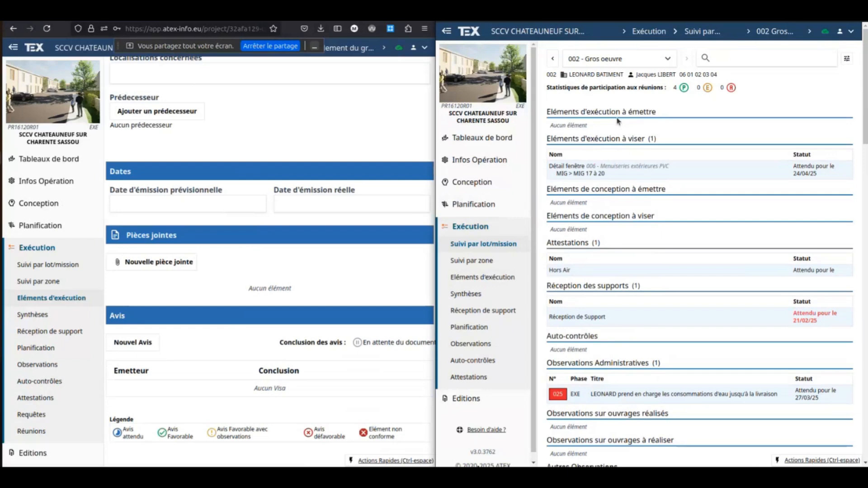
- Keep 002 - Gros oeuvre as the chosen lot in the second window and refresh the page
scroll(339, 178, up, 5)
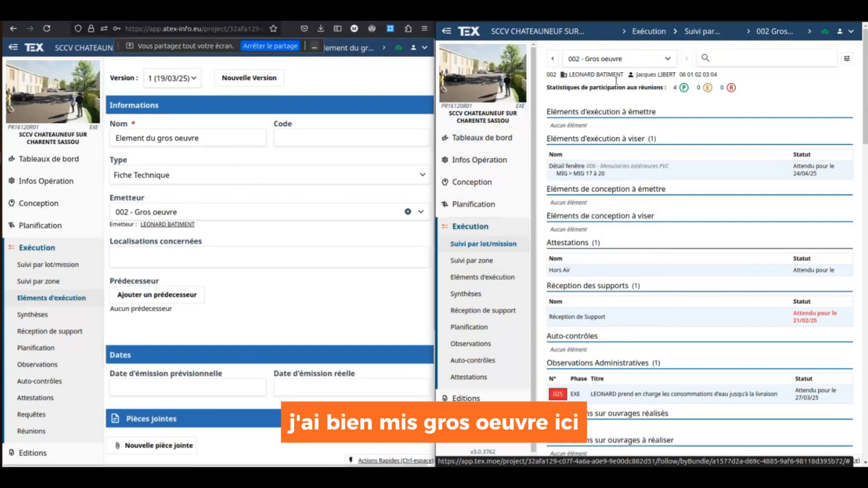
click(673, 59)
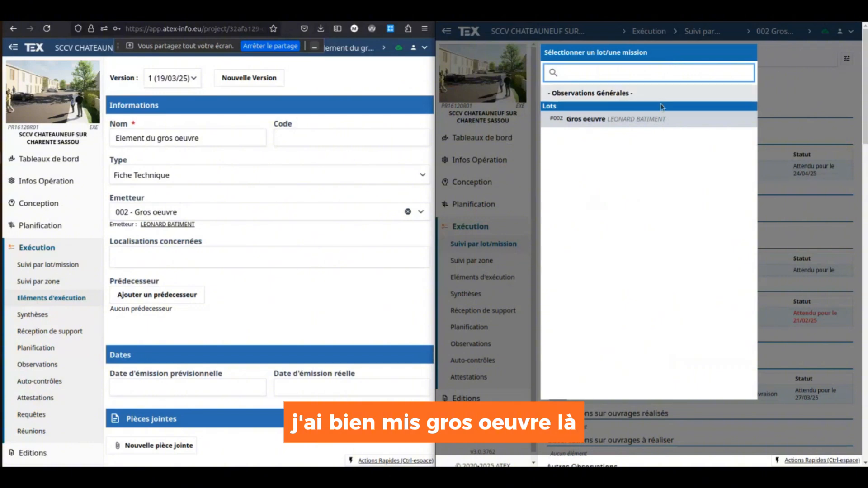
click(652, 124)
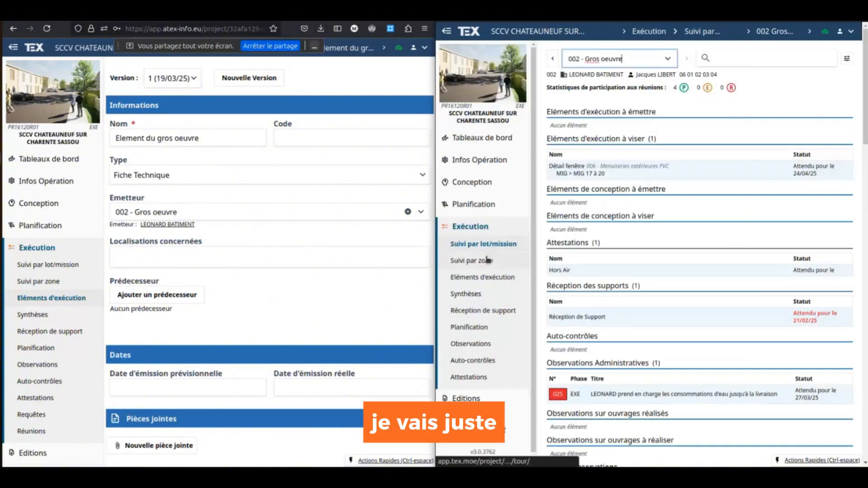
key(F5)
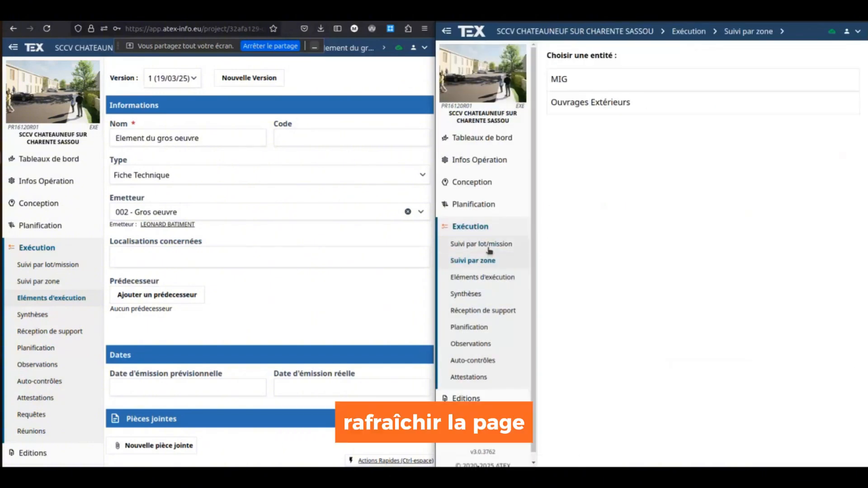
- Show Gros oeuvre tracking by lot and force both windows to sync with the TEX server
click(490, 245)
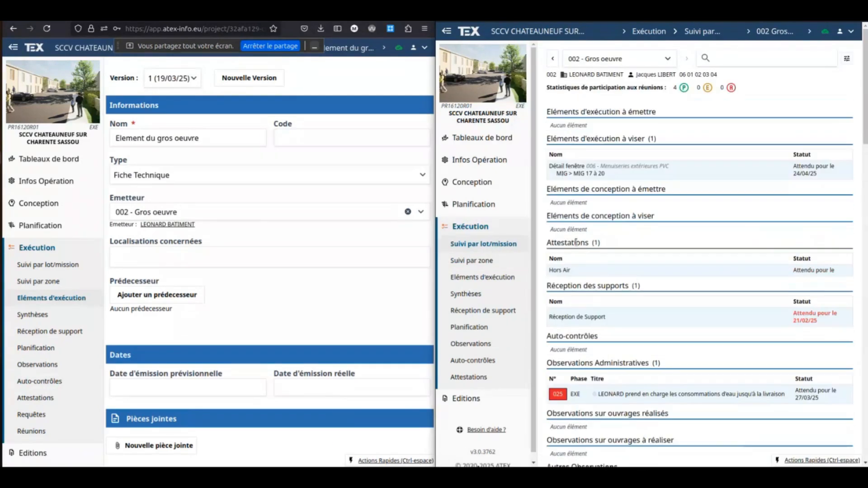
click(399, 47)
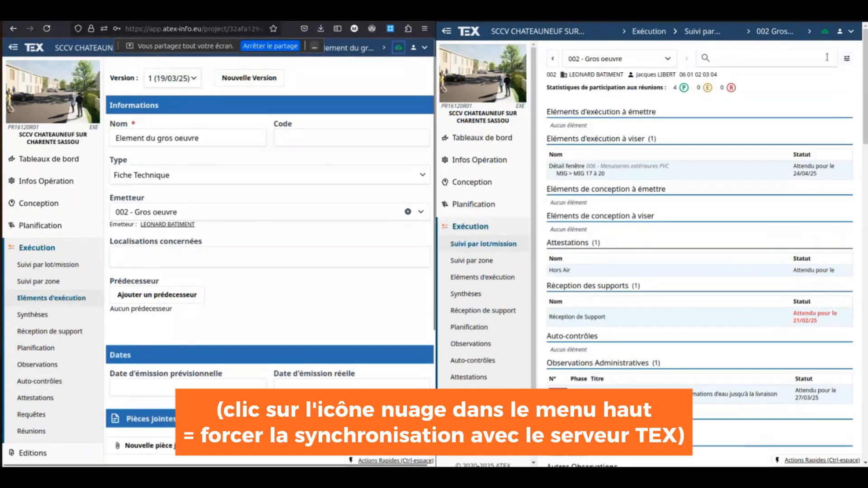
click(825, 31)
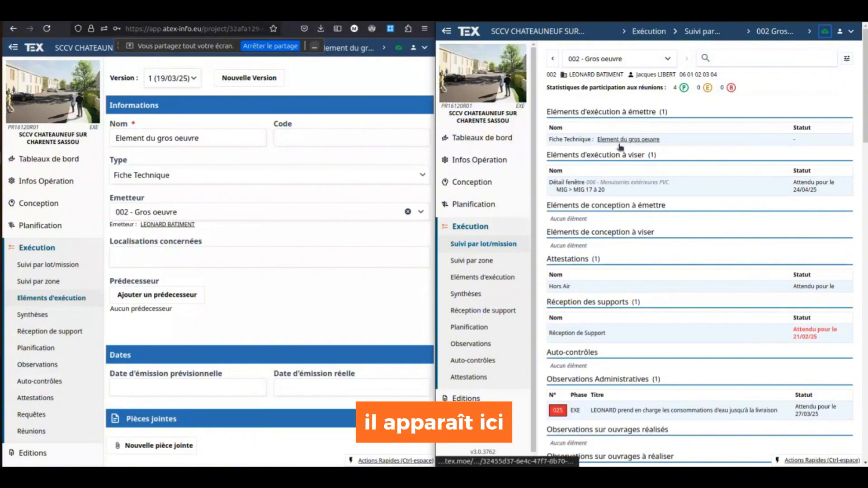
- Set the element's Date d'émission prévisionnelle to 28/03/2025
click(277, 330)
click(365, 316)
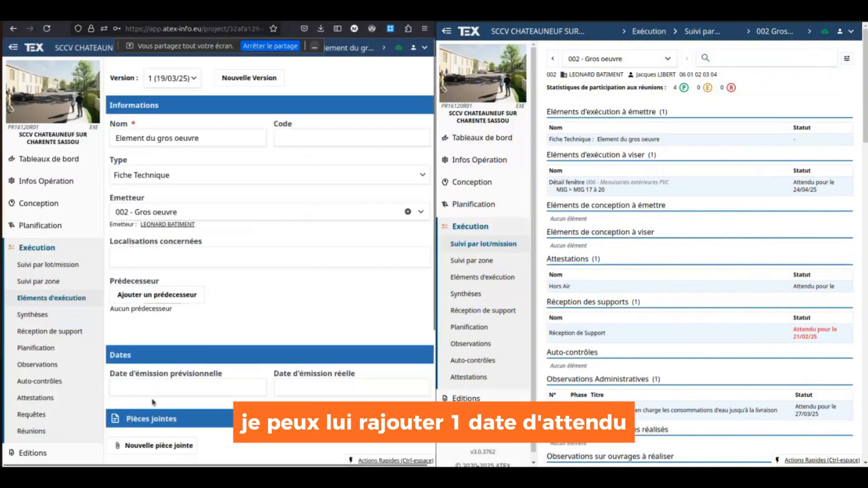
click(158, 387)
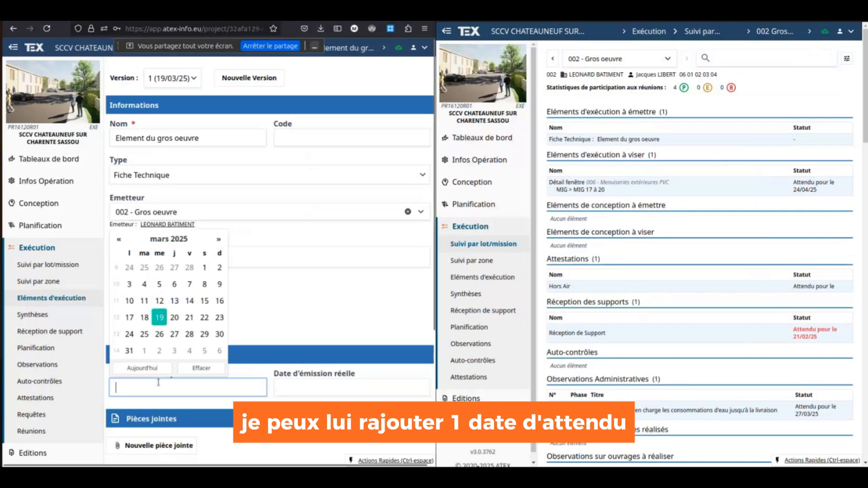
click(190, 335)
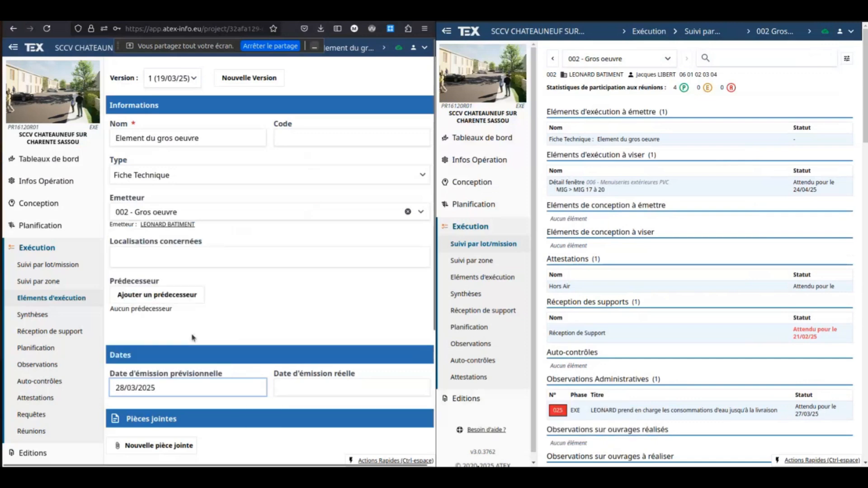
click(163, 295)
click(338, 327)
scroll(362, 362, down, 5)
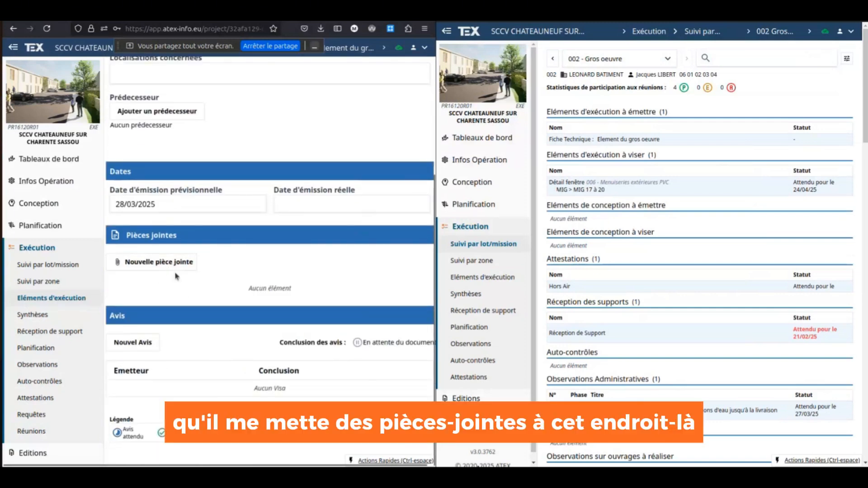
- Request new reviews on the element from the MOA and the Architecte
click(134, 345)
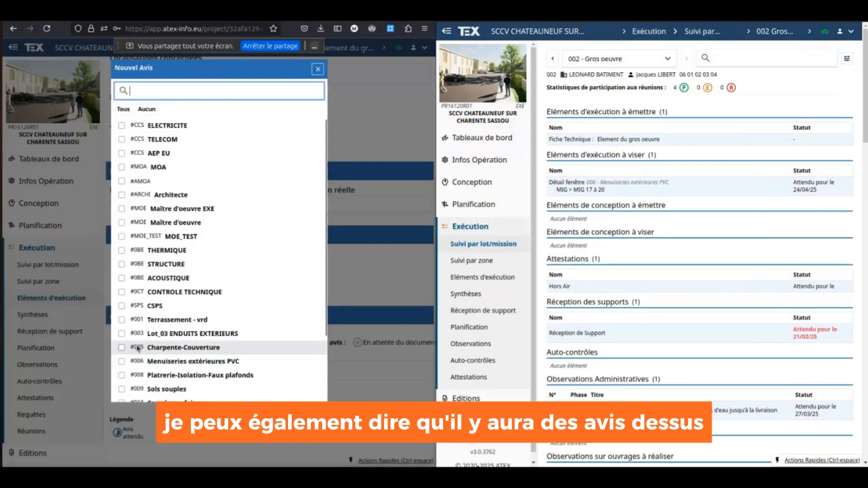
click(174, 167)
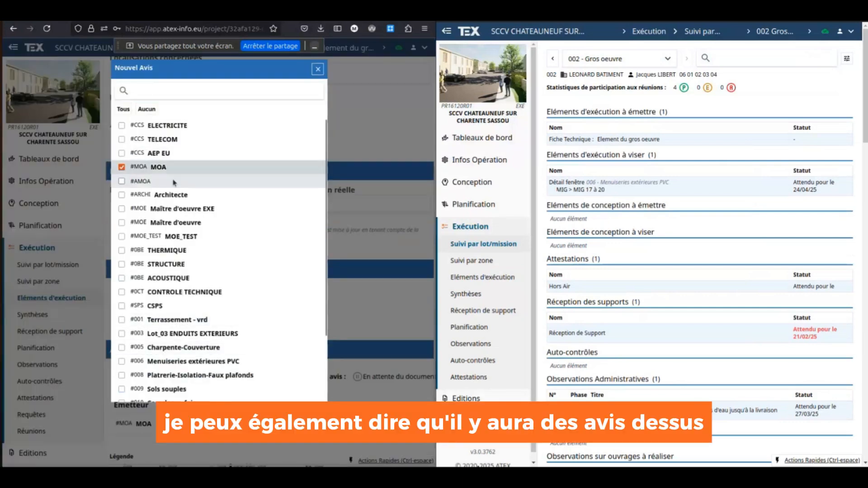
click(178, 195)
click(372, 330)
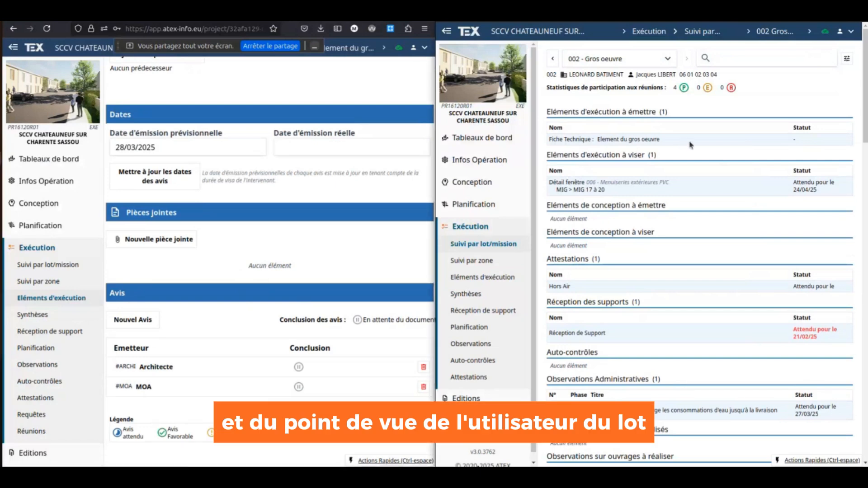
- Open Element du gros oeuvre in the second window and attach CR_2025-03-17.pdf
click(647, 139)
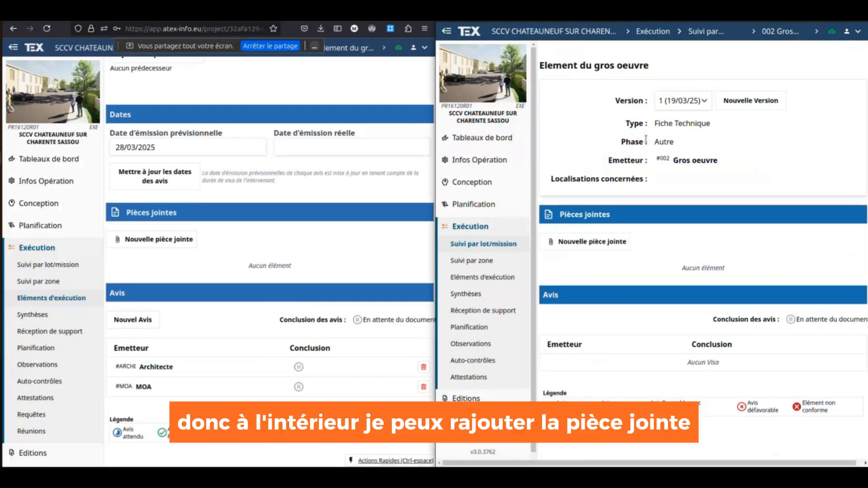
click(621, 244)
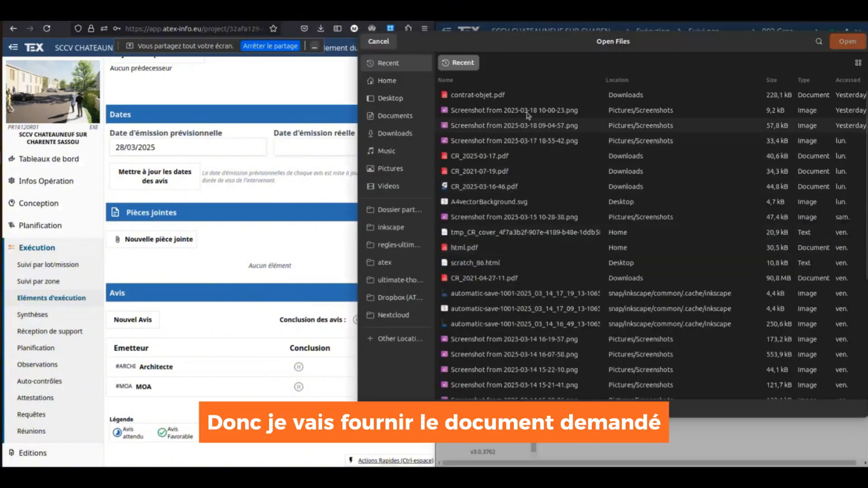
click(500, 159)
double_click(500, 158)
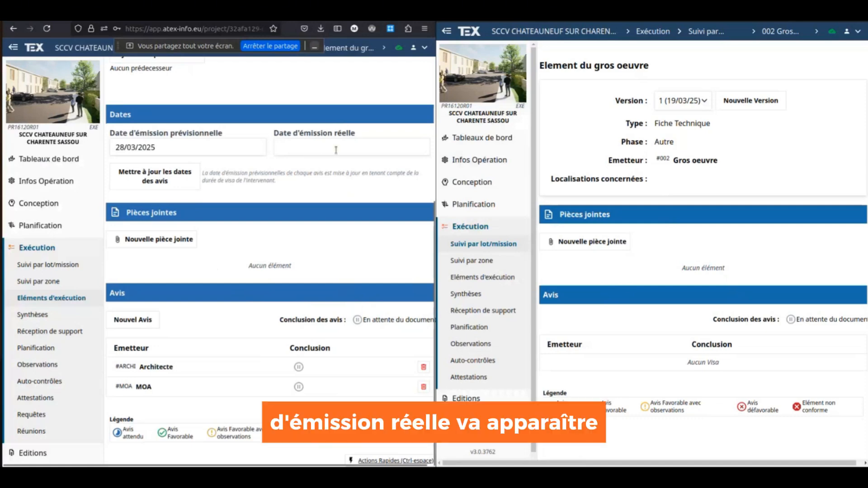
- Sync the second window and open the Architecte's review showing CR_2025-03-17.pdf with 0 observations
click(832, 32)
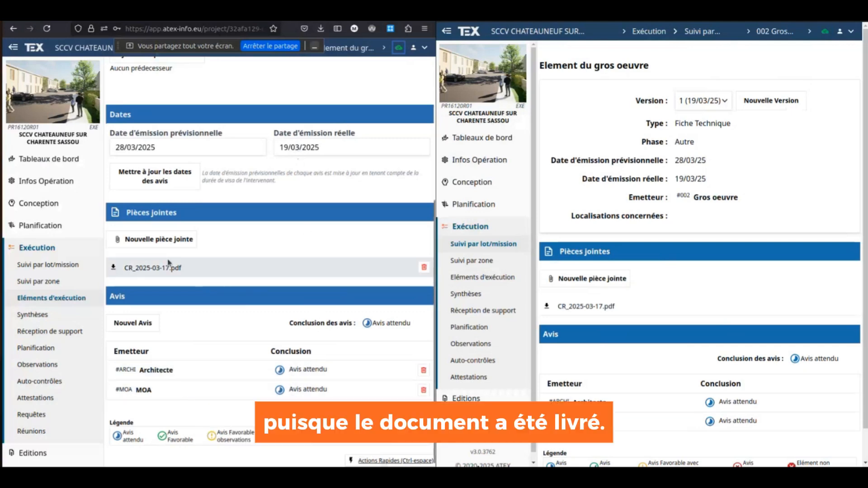
click(635, 403)
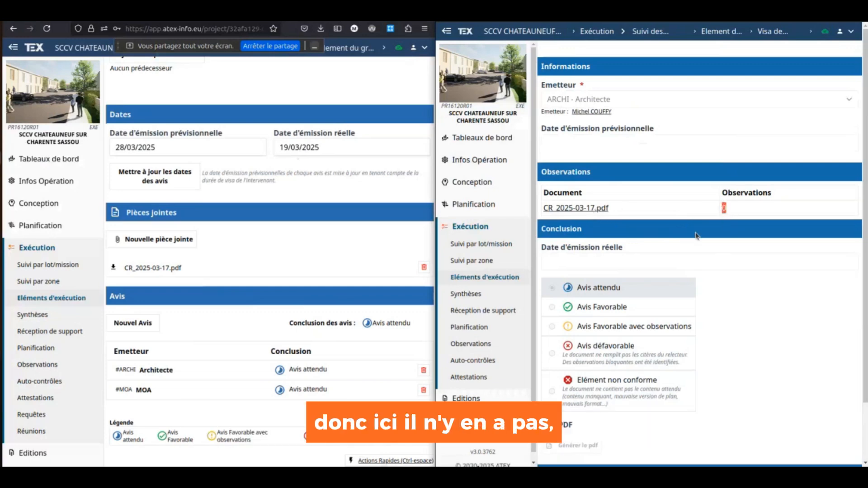
- In the first window, mark the Architecte's review Avis Favorable, dated 19/03/2025
click(152, 370)
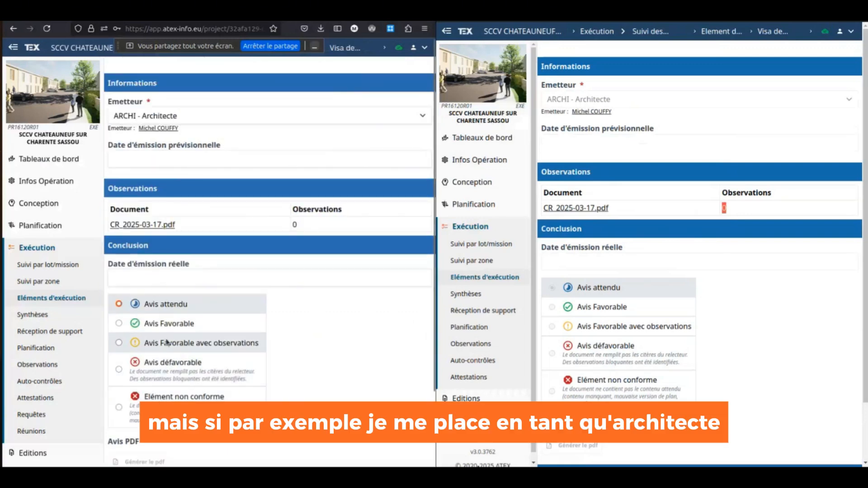
click(166, 324)
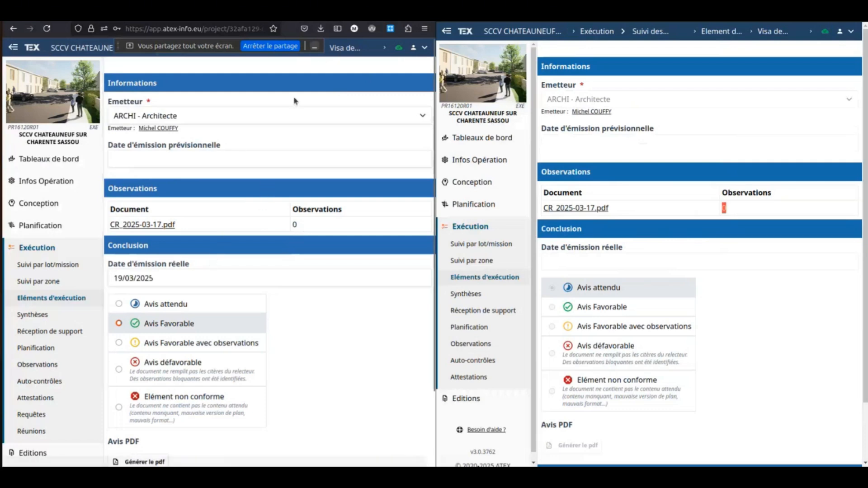
- Return to Element du gros oeuvre and open CR_2025-03-17.pdf from the MOA's review
click(9, 29)
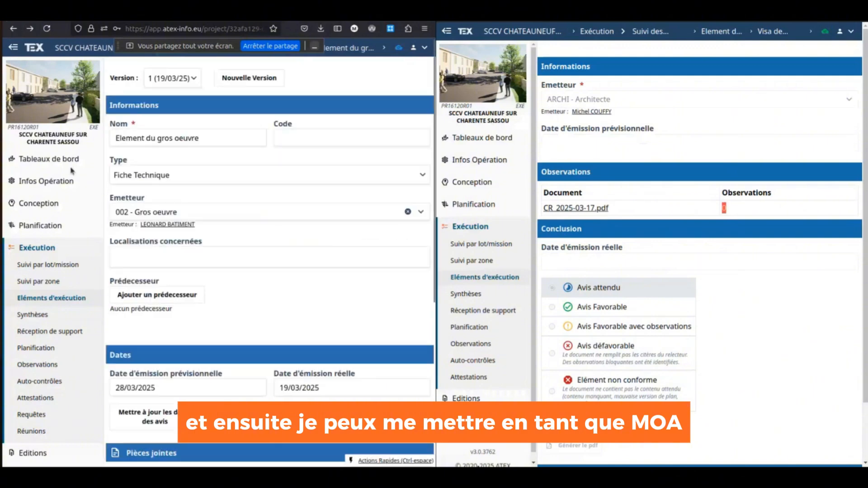
scroll(139, 389, down, 5)
click(143, 388)
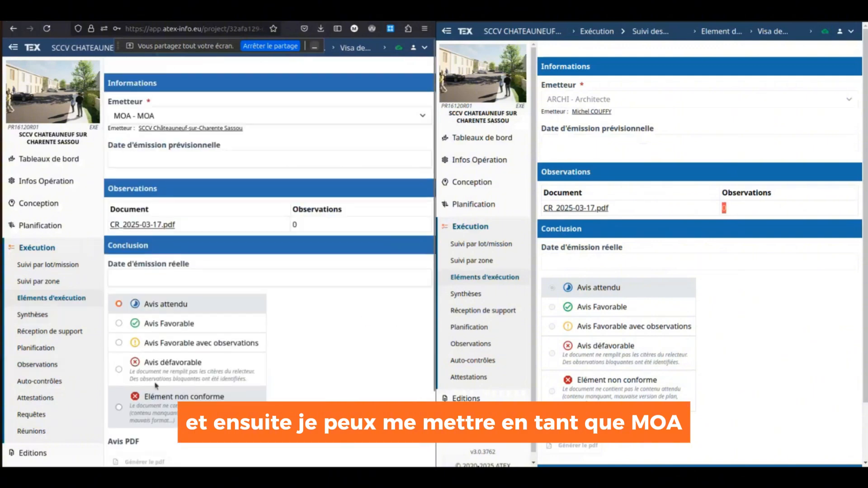
click(164, 226)
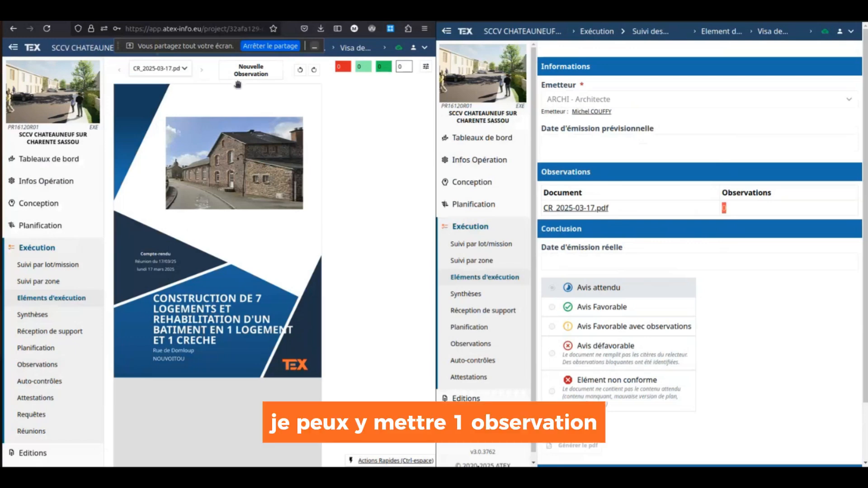
- Pin observation 36 on the PDF cover reading "C'est mauvaise couleur"
click(251, 70)
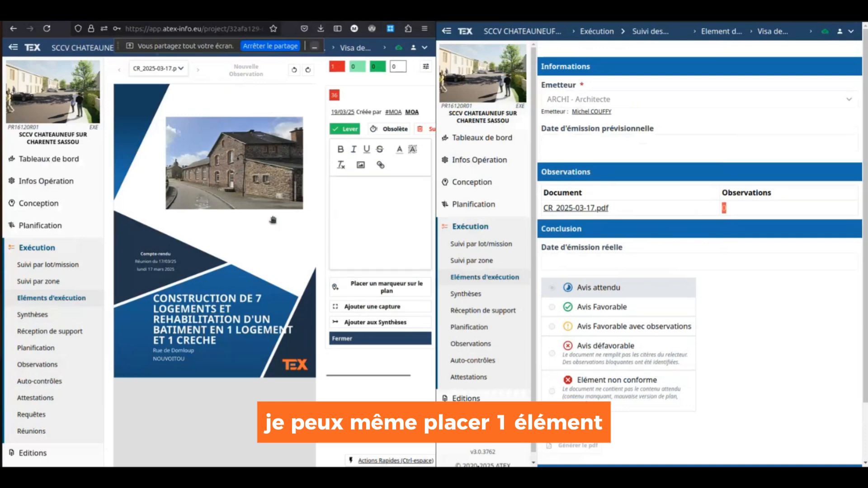
click(202, 264)
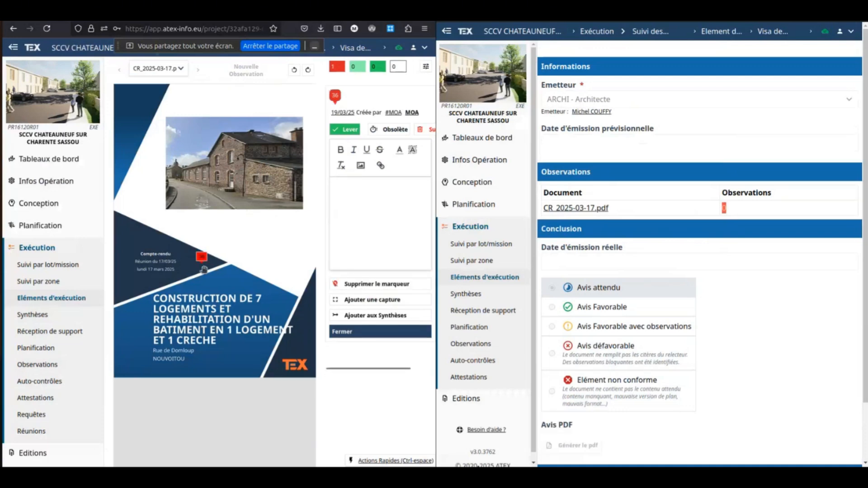
click(354, 229)
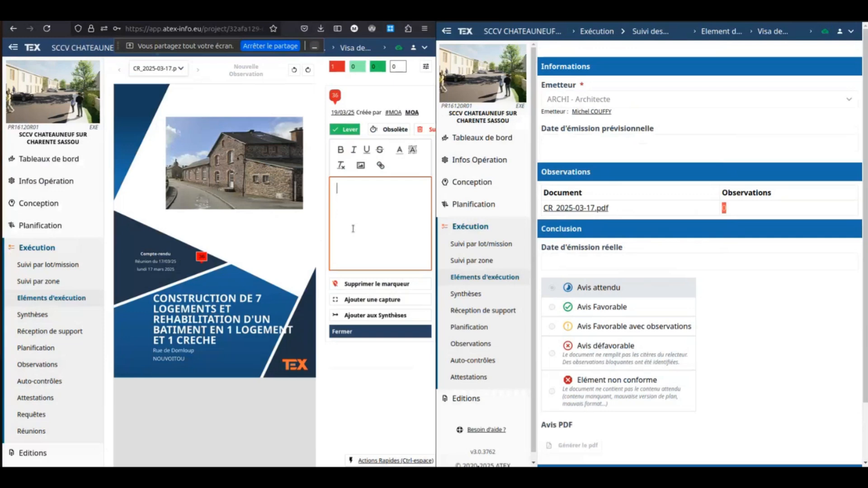
text(C'est mauvaise couleur)
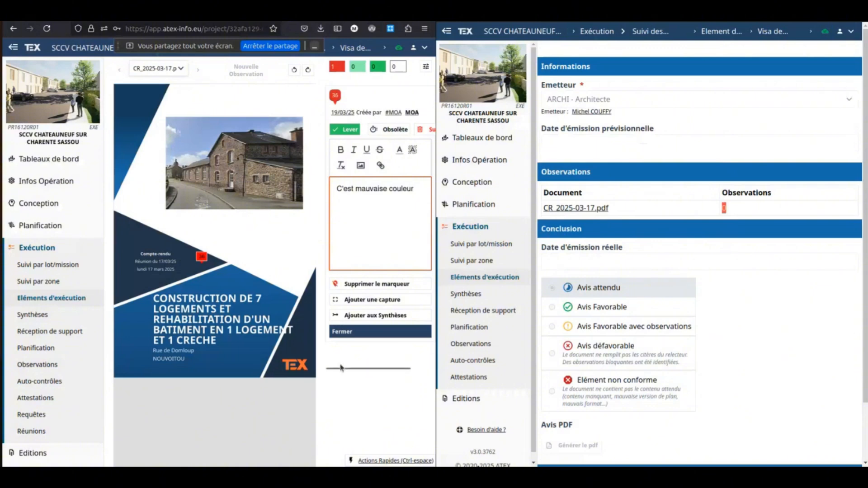
click(205, 259)
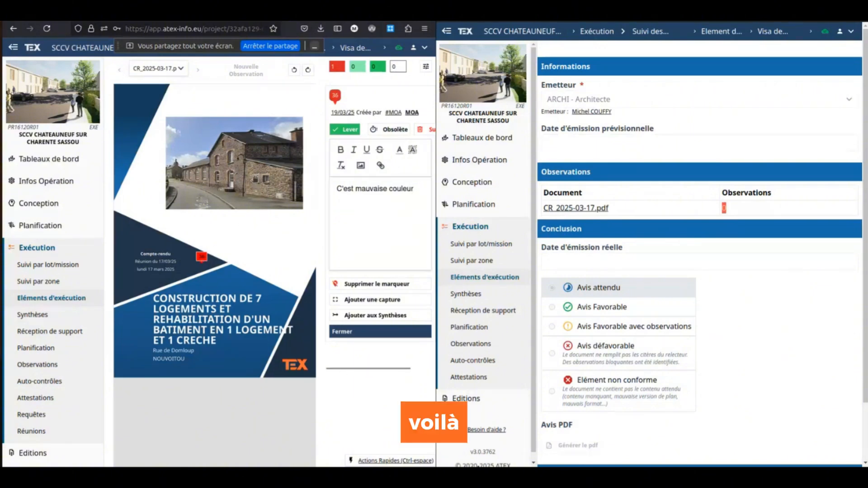
click(347, 208)
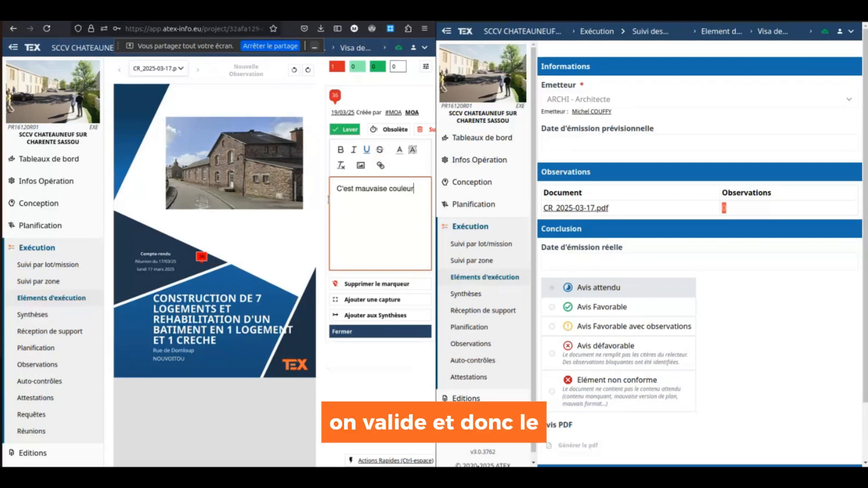
click(692, 270)
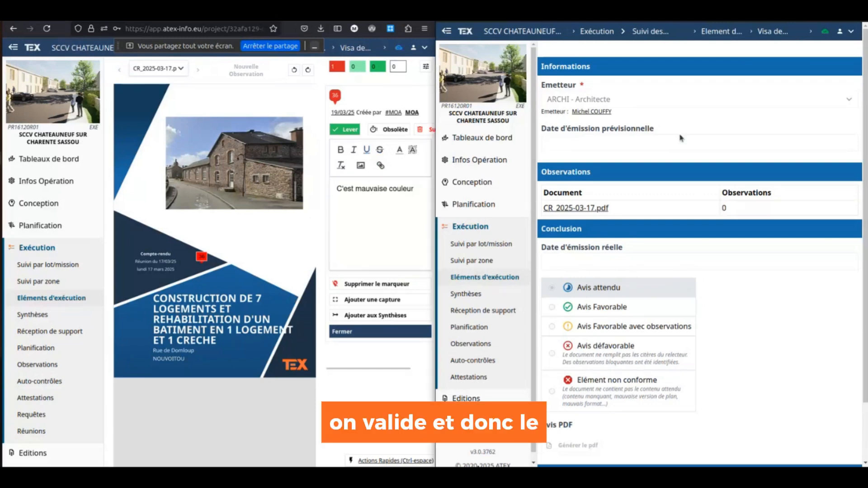
- In the second window, sync and view CR_2025-03-17.pdf with observation 36 from the MOA review
click(719, 33)
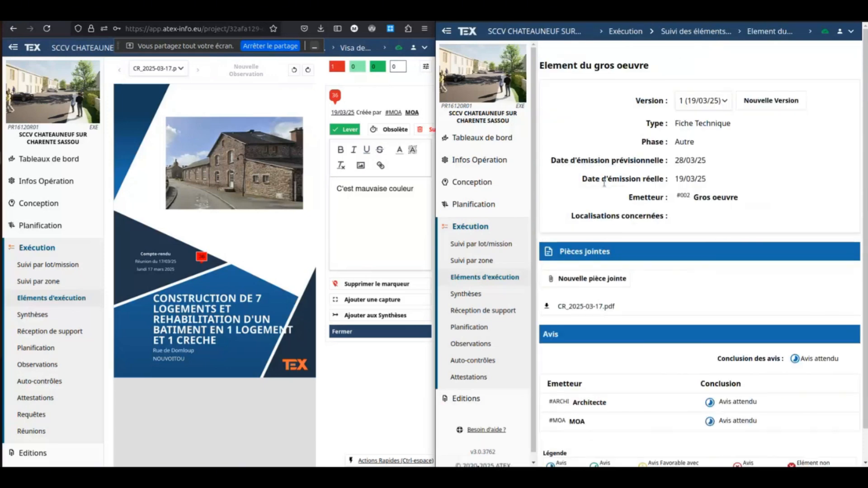
click(825, 31)
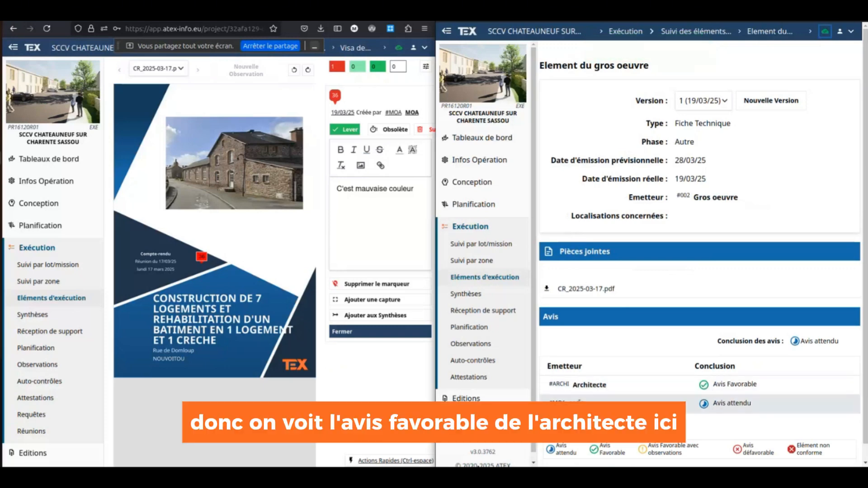
click(578, 404)
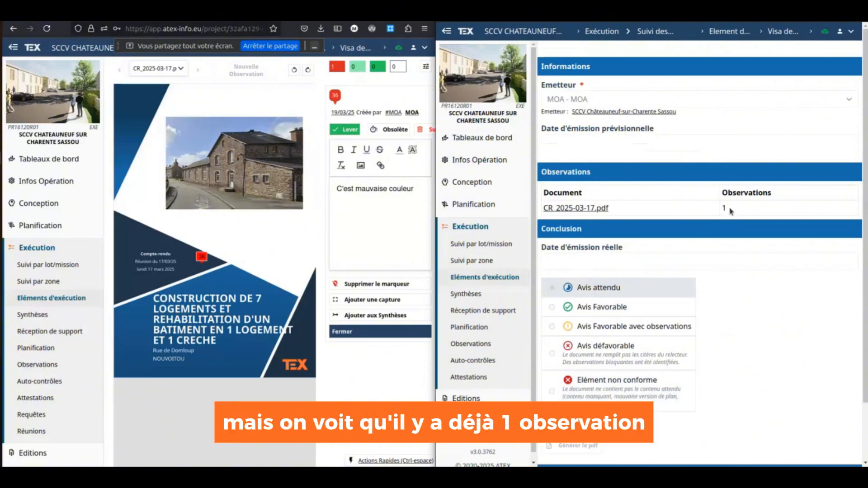
click(605, 208)
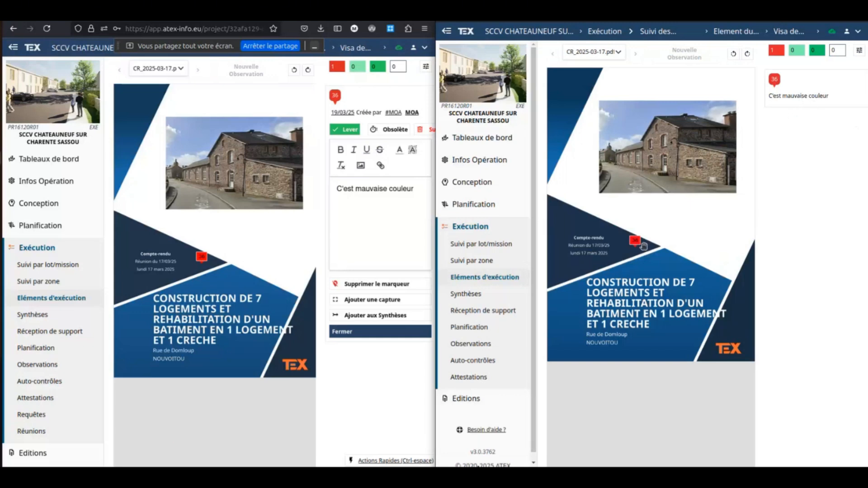
- Browse the execution elements list, then the Observations list with four observations to lift
click(492, 280)
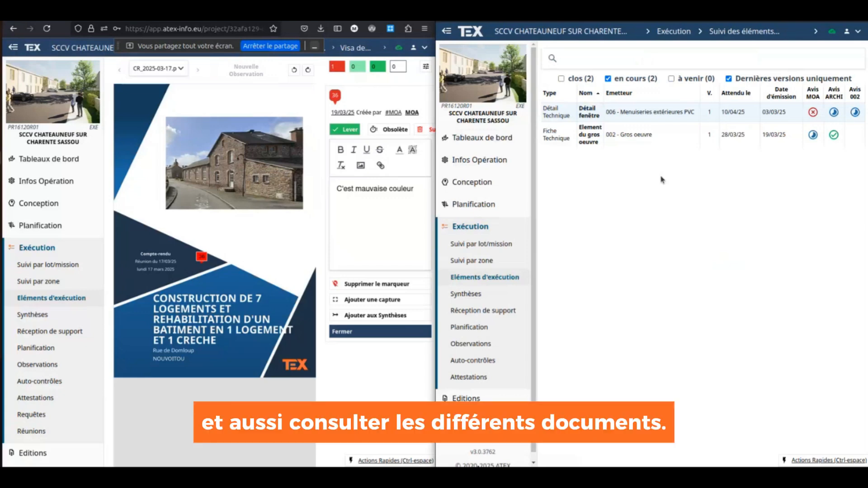
click(483, 344)
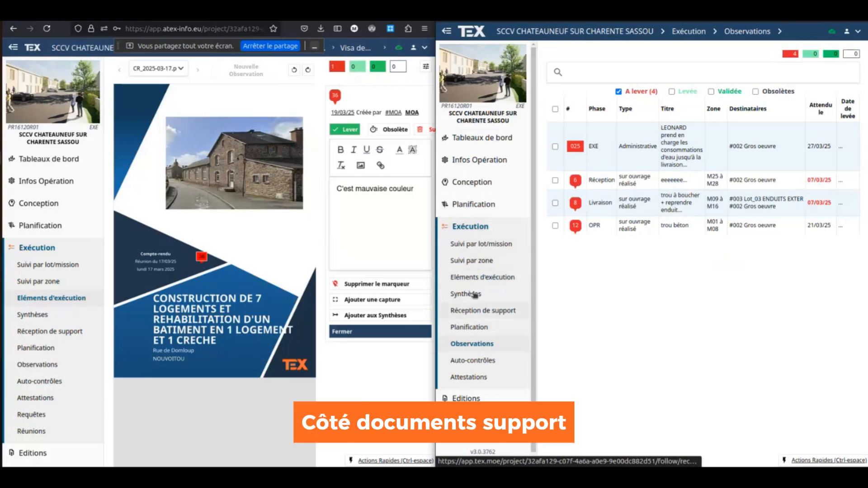
- View the supporting documents and Suivi par lot/mission, then return to the execution elements list
click(480, 160)
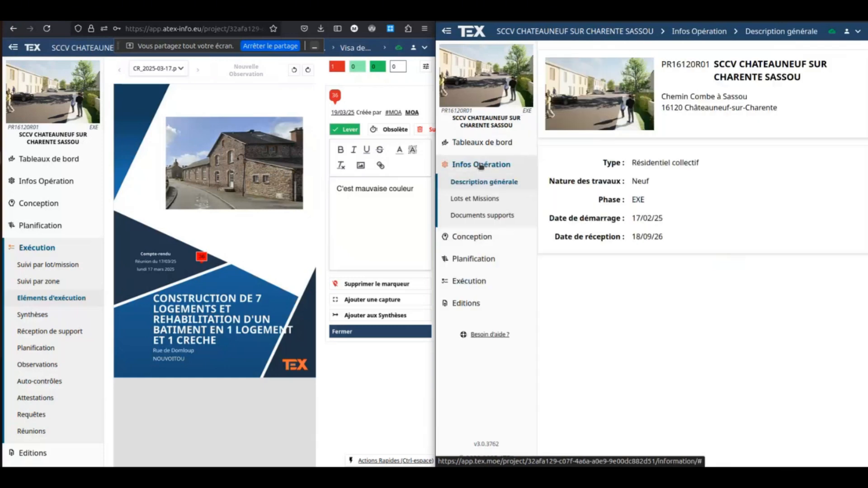
click(483, 215)
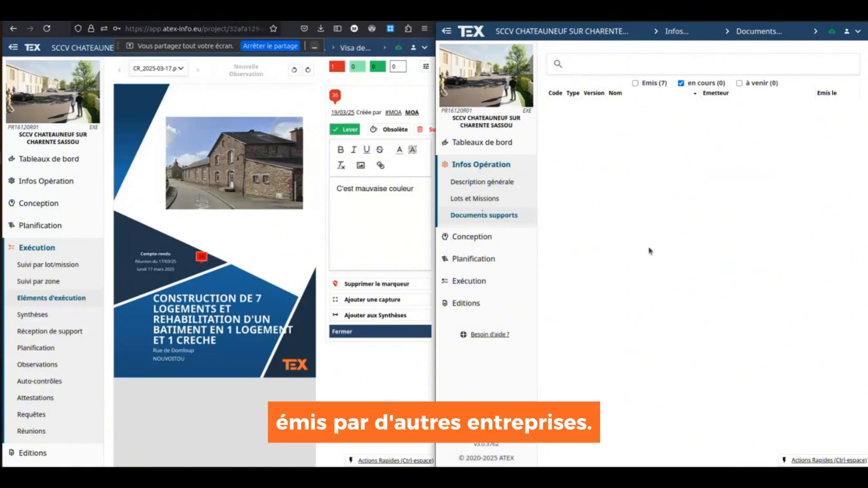
click(497, 281)
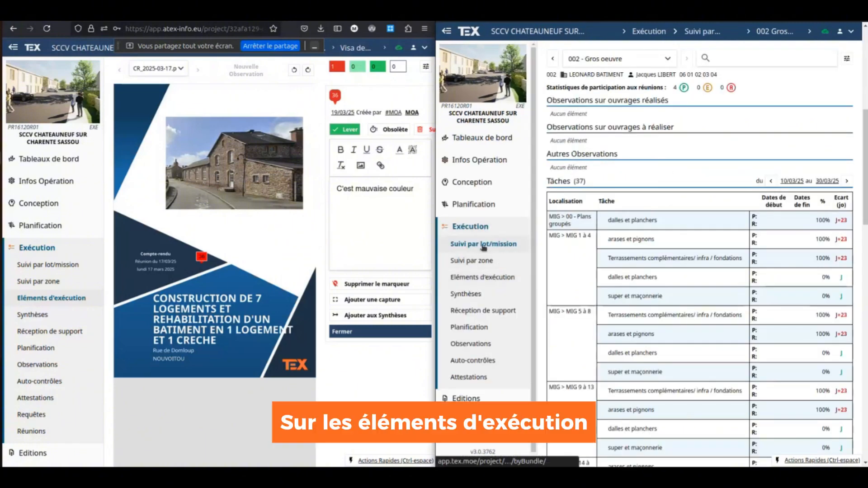
click(479, 278)
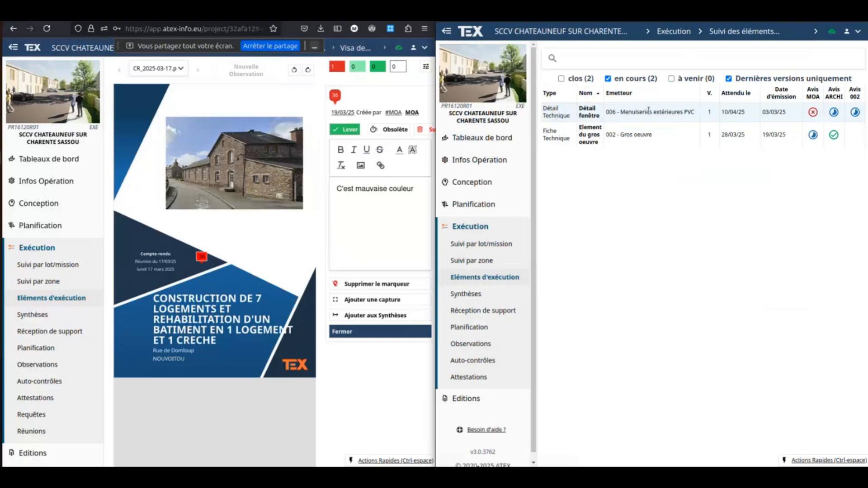
mouse_move(654, 111)
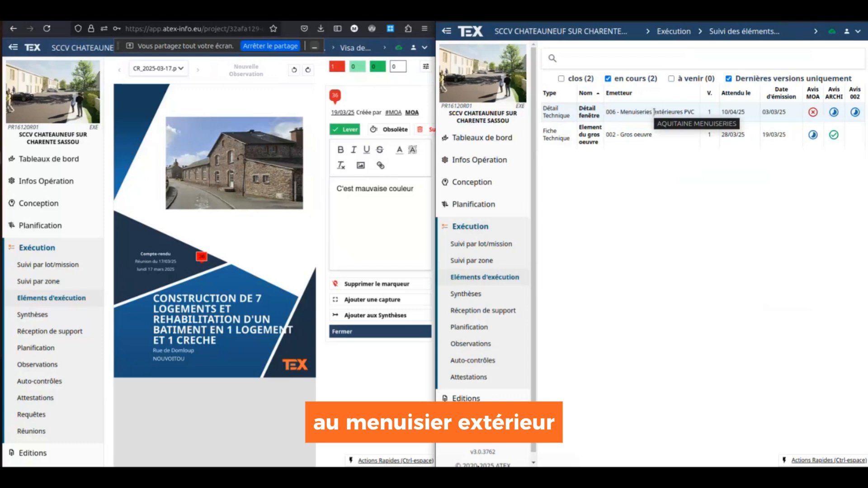
- Open the Détail fenêtre element and check its version list and the reviewers' conclusions
click(589, 112)
click(704, 100)
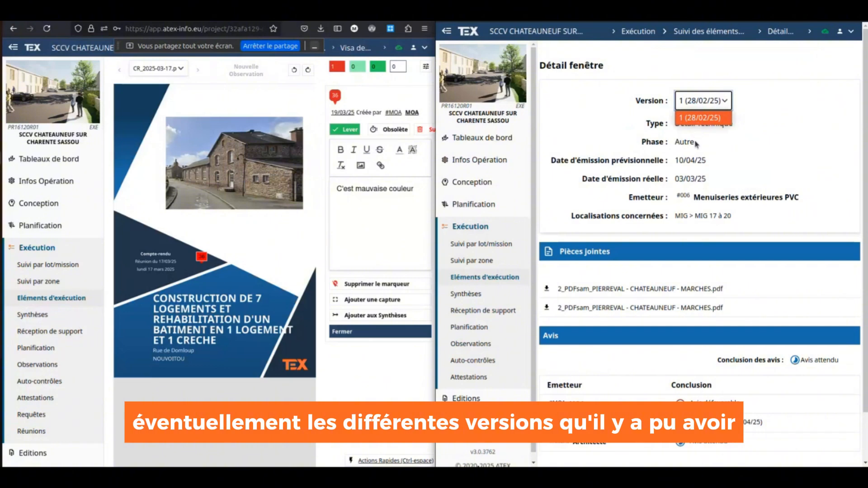
click(732, 134)
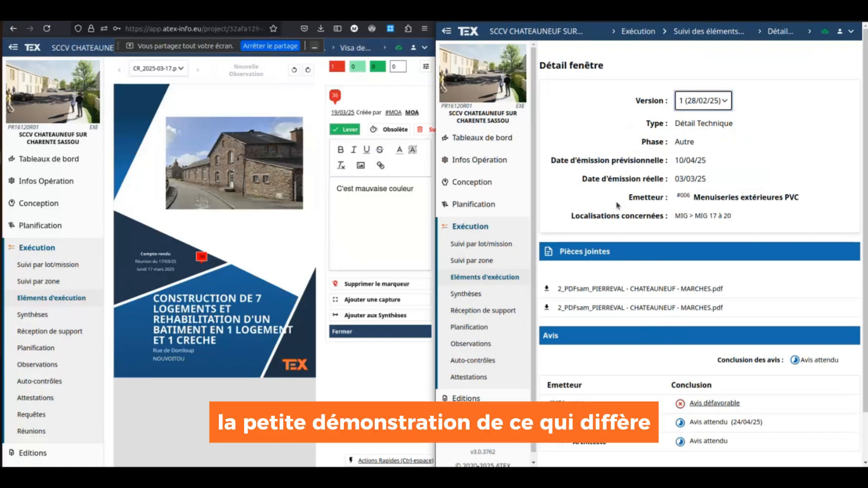
click(623, 125)
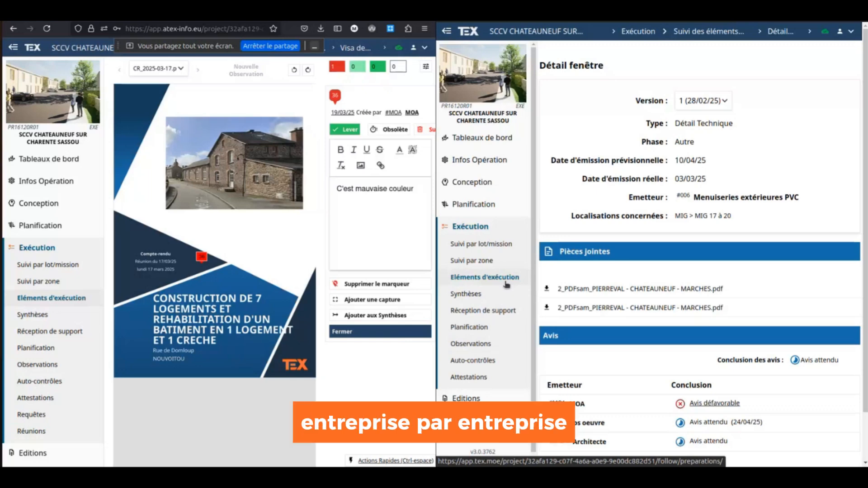
- From Lots et Missions, show lot 002 Gros oeuvre's details and its LEONARD BATIMENT interlocutors
click(46, 180)
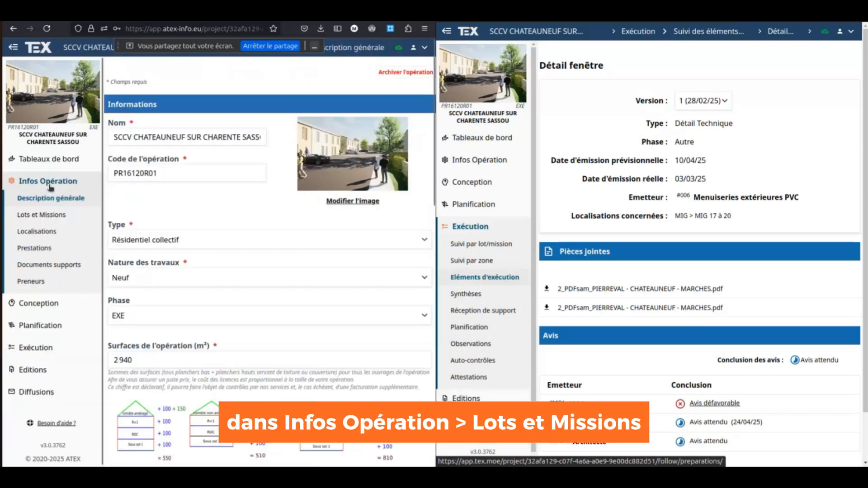
click(49, 215)
scroll(176, 301, down, 5)
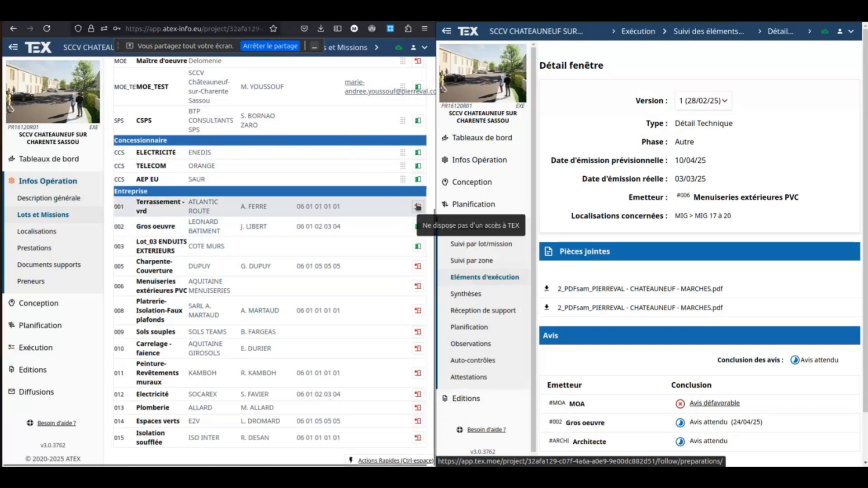
click(178, 230)
scroll(215, 293, down, 3)
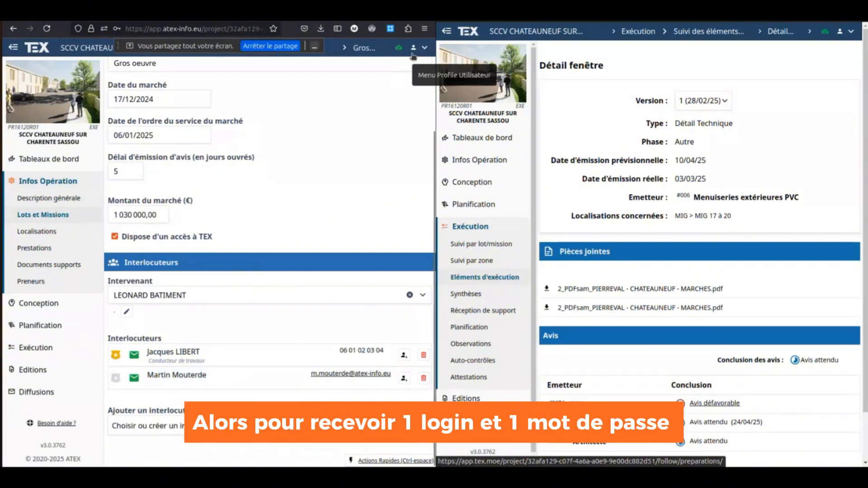
- Log out of TEX and look at the Créer un compte form
click(852, 31)
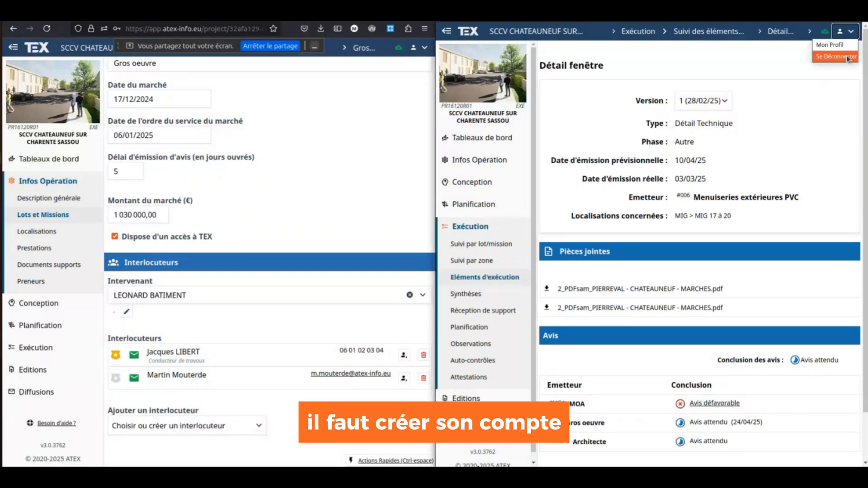
click(849, 58)
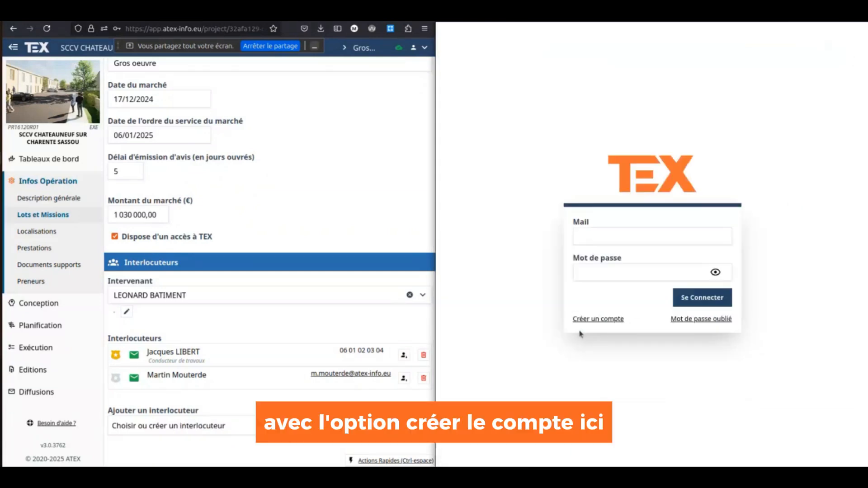
click(604, 320)
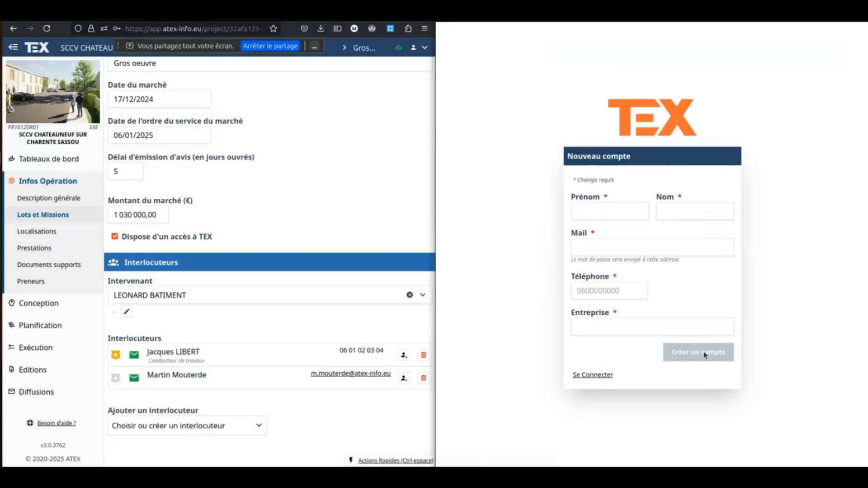
click(606, 375)
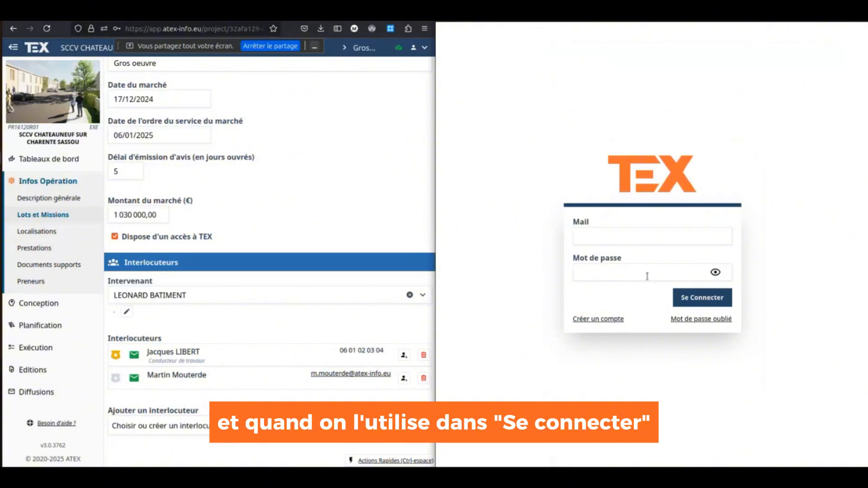
- Sign back in using the saved login e-mail and the account password
click(645, 237)
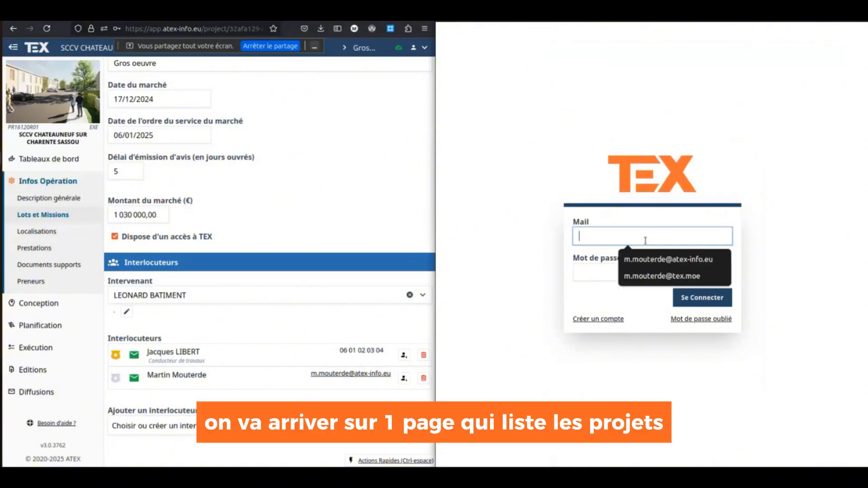
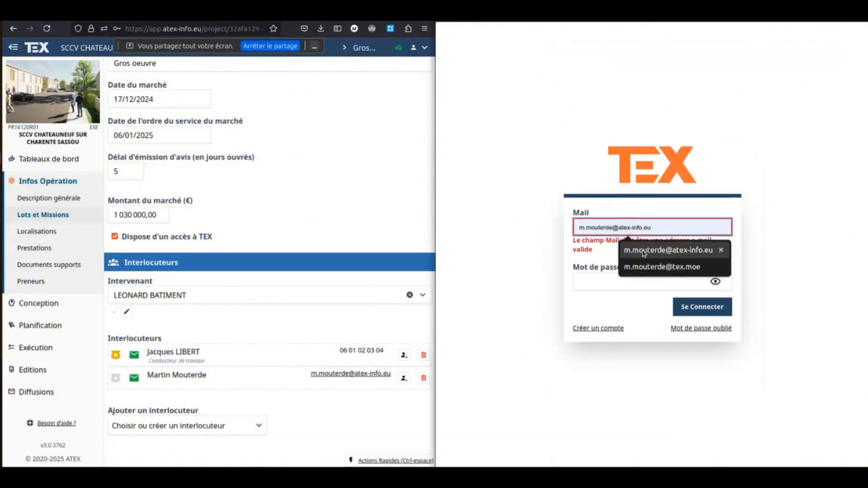
click(648, 250)
click(639, 275)
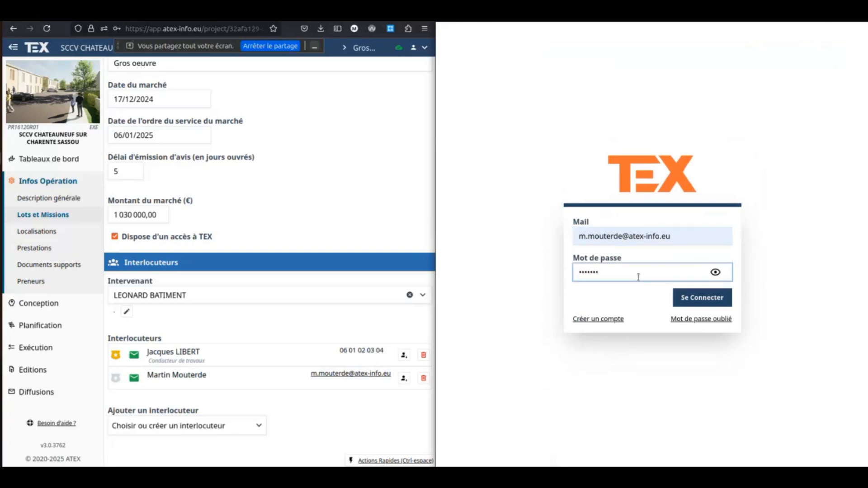
click(674, 292)
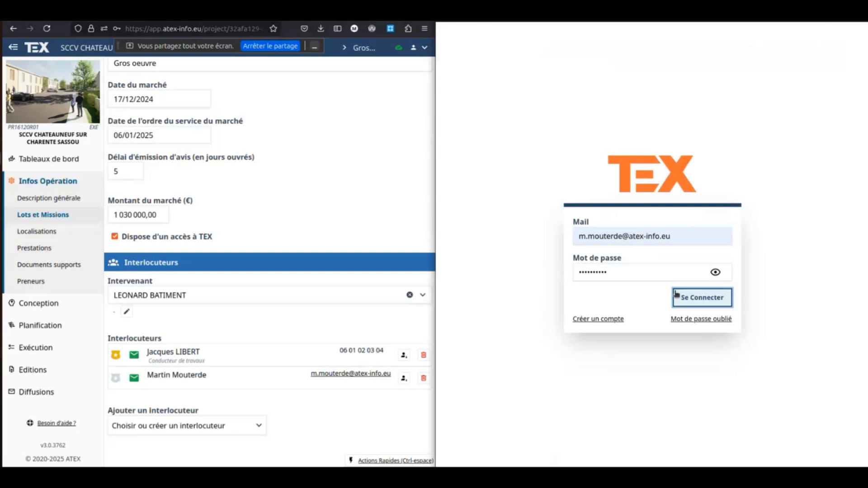